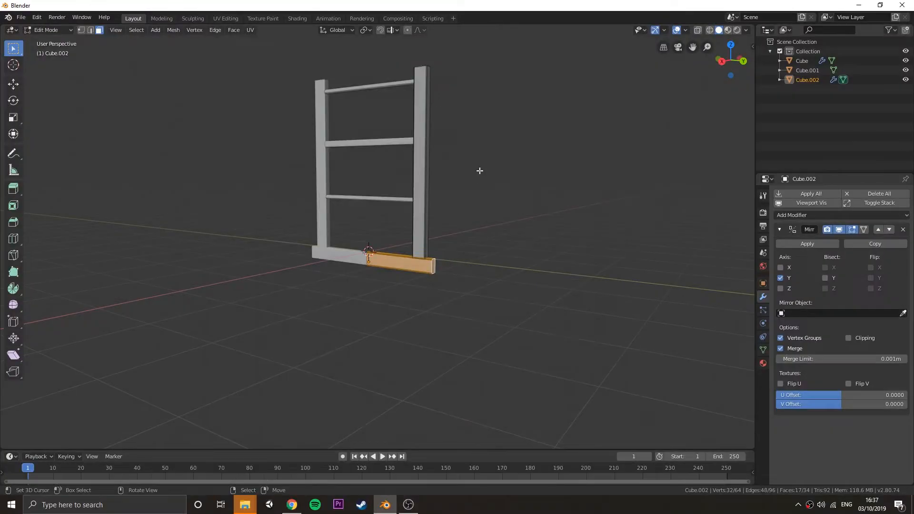
# - Duplicate the window's bottom sill piece and move the copy up about 3.49 m along Z onto the side posts
pyautogui.moveTo(480, 169); pyautogui.dragTo(569, 179, button='middle')
pyautogui.press('F3')
pyautogui.write('1')
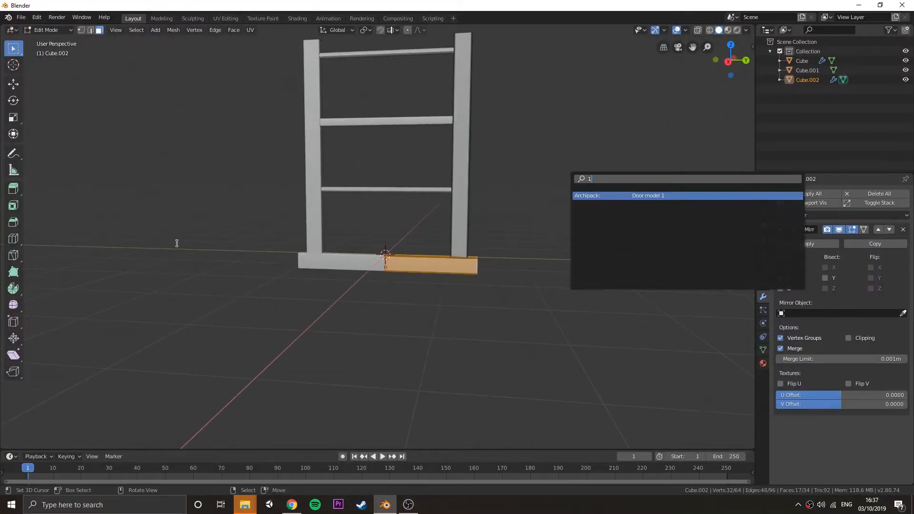
pyautogui.press('Escape')
pyautogui.press('KP_1')
pyautogui.press('KP_3')
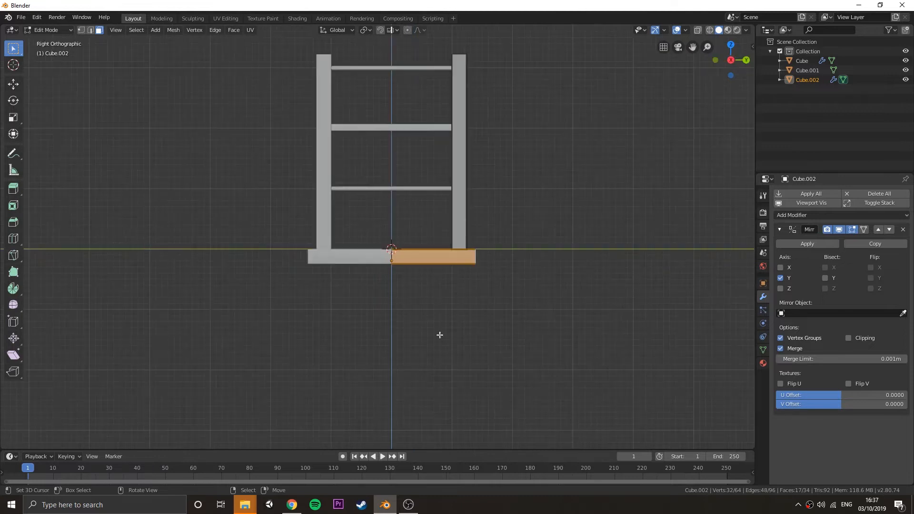
pyautogui.press('g')
pyautogui.press('z')
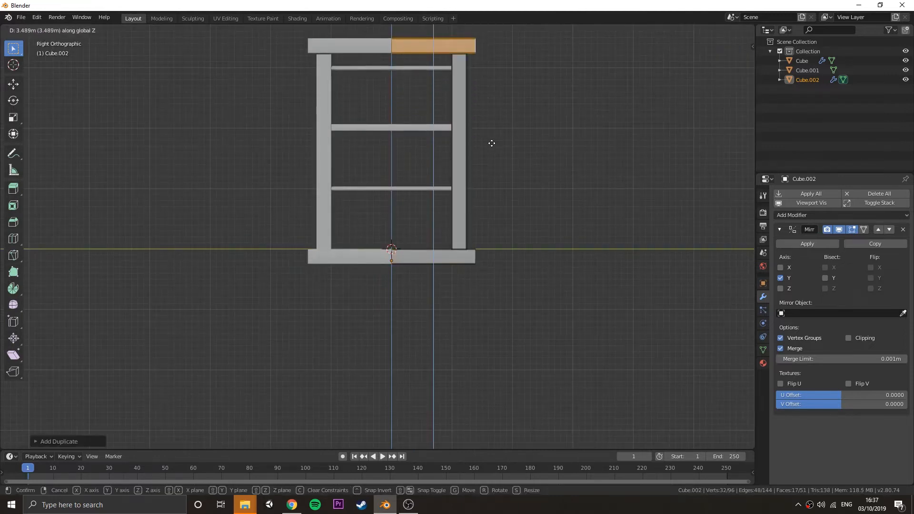
pyautogui.click(493, 144)
# - Select the top bar together with the side post's upper end and raise them along Z to make the frame taller
pyautogui.moveTo(494, 143); pyautogui.dragTo(482, 171, button='middle')
pyautogui.hotkey('alt', 'a')
pyautogui.hotkey('shift', 'z')
pyautogui.scroll(-1, 457, 233)
pyautogui.press('b')
pyautogui.moveTo(508, 106); pyautogui.dragTo(327, 163)
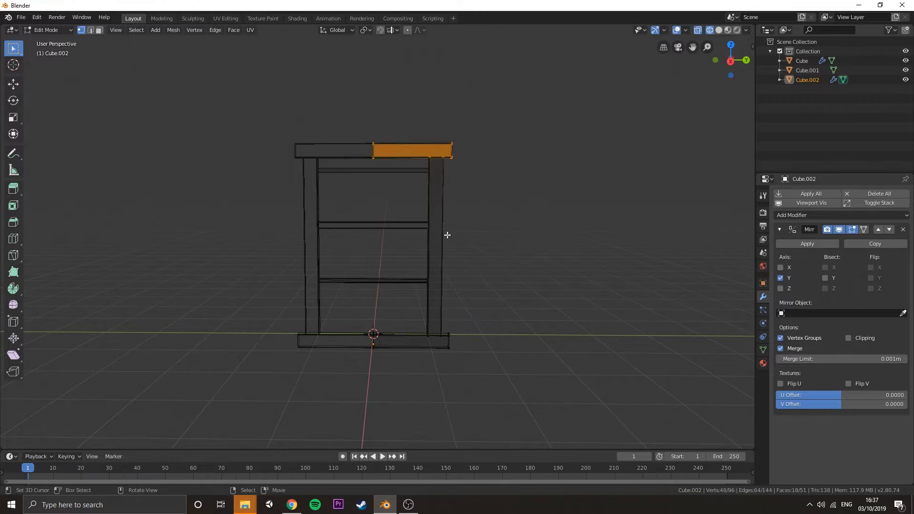
pyautogui.hotkey('shift', 'z')
pyautogui.press('g')
pyautogui.press('z')
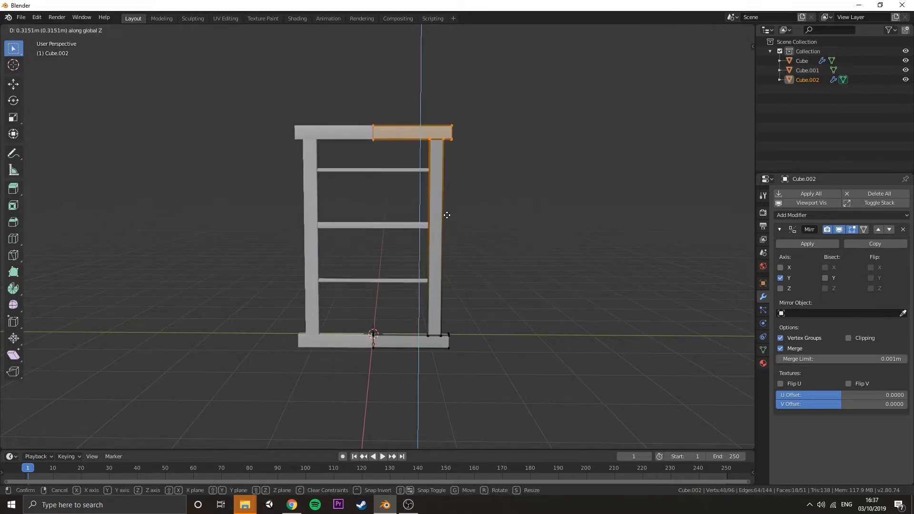
pyautogui.click(447, 199)
pyautogui.hotkey('alt', 'a')
# - Leave mesh editing and inspect the window frame from the front and side
pyautogui.moveTo(448, 199); pyautogui.dragTo(481, 204, button='middle')
pyautogui.press('Tab')
pyautogui.hotkey('alt', 'a')
pyautogui.scroll(2, 440, 233)
pyautogui.moveTo(440, 233); pyautogui.dragTo(349, 260, button='middle')
pyautogui.rightClick(275, 255)
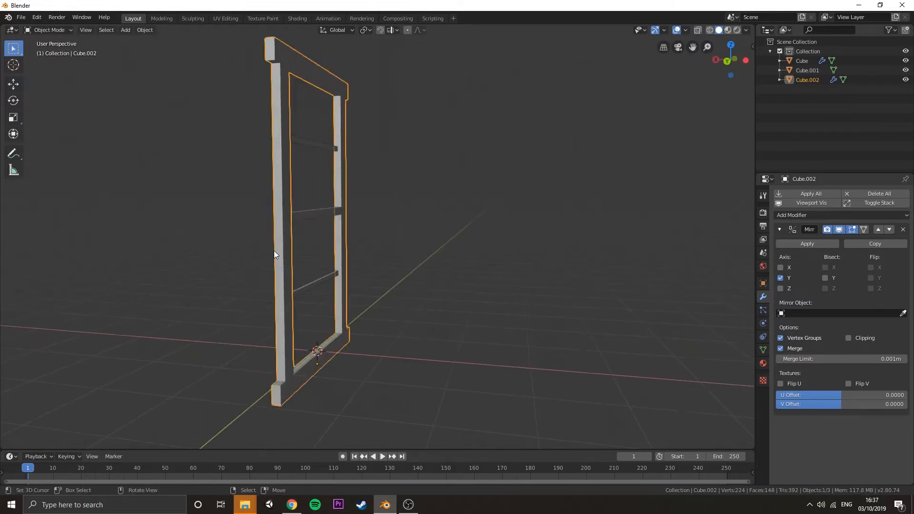
# - Select faces on the frame's side post and lower sill, extrude them, and scale the result along X
pyautogui.press('Tab')
pyautogui.moveTo(405, 220); pyautogui.dragTo(369, 225, button='middle')
pyautogui.scroll(-3, 227, 143)
pyautogui.moveTo(227, 143); pyautogui.dragTo(133, 18, button='middle')
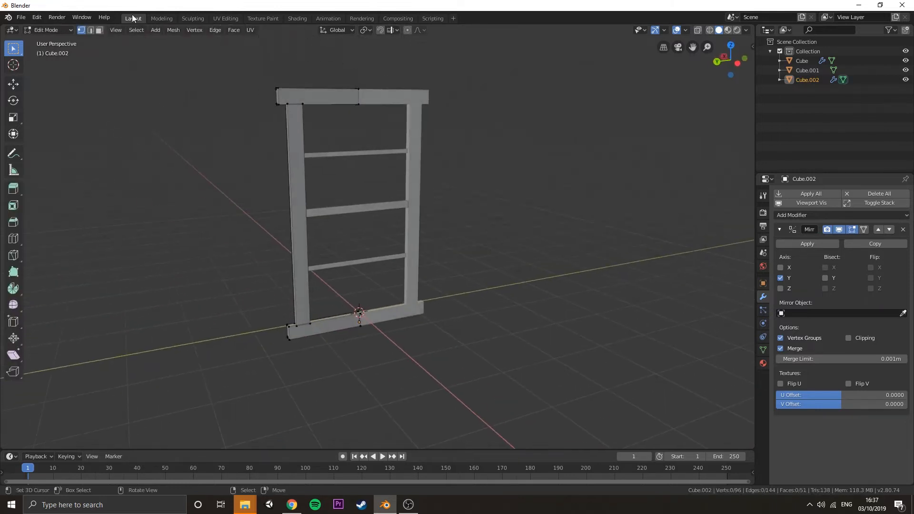
pyautogui.click(99, 30)
pyautogui.keyDown('shift'); pyautogui.rightClick(296, 137); pyautogui.keyUp('shift')
pyautogui.keyDown('shift'); pyautogui.rightClick(295, 331); pyautogui.keyUp('shift')
pyautogui.moveTo(304, 296); pyautogui.dragTo(333, 238, button='middle')
pyautogui.press('e')
pyautogui.click(381, 257)
pyautogui.press('s')
pyautogui.press('x')
pyautogui.click(496, 263)
# - Scale the side post along X and bevel the sill's upper front edge
pyautogui.click(92, 31)
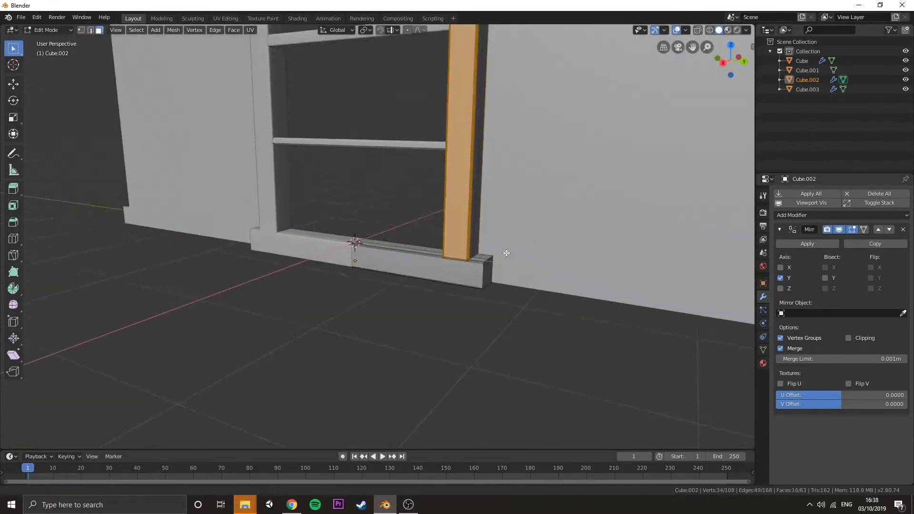
pyautogui.moveTo(552, 286); pyautogui.dragTo(510, 310, button='middle')
pyautogui.press('s')
pyautogui.press('x')
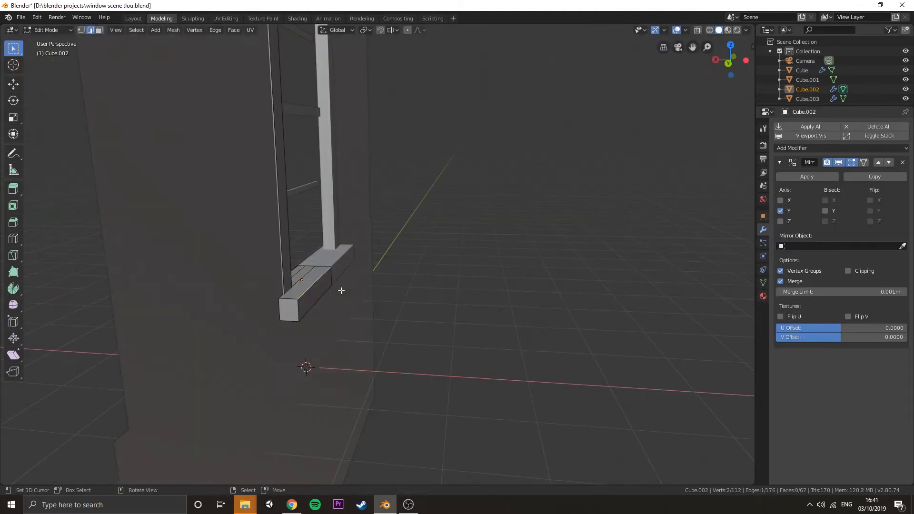
pyautogui.hotkey('ctrl', 'b')
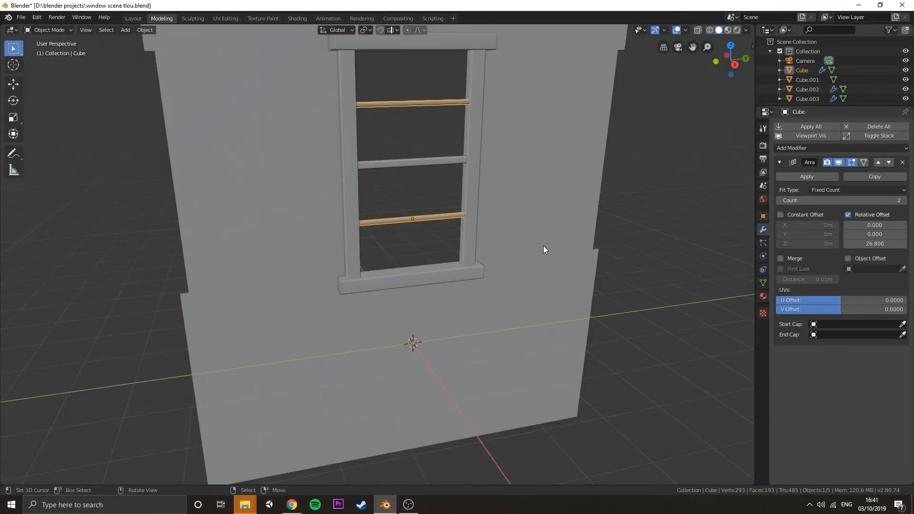
# - Duplicate the thin horizontal window bars in place and remove the copy's Array modifier
pyautogui.hotkey('shift', 'd')
pyautogui.rightClick(532, 253)
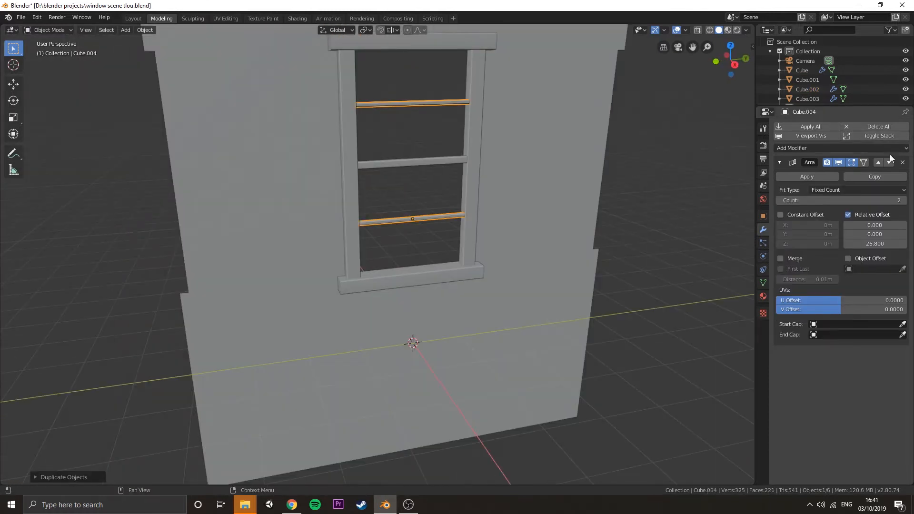
pyautogui.click(903, 162)
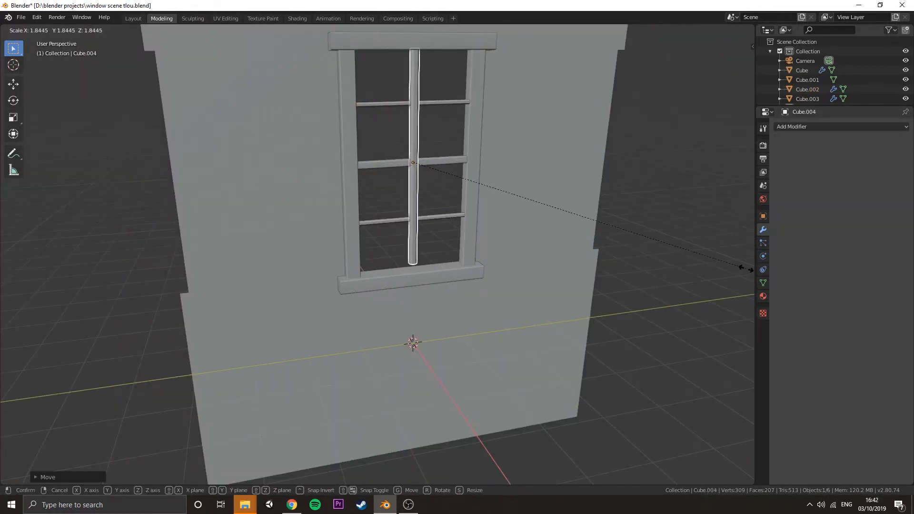
# - Scale the upright bar along Z to span the window opening and align it vertically within the frame
pyautogui.press('z')
pyautogui.click(13, 269)
pyautogui.press('g')
pyautogui.press('z')
pyautogui.click(172, 264)
pyautogui.rightClick(173, 282)
pyautogui.moveTo(309, 267); pyautogui.dragTo(370, 231, button='middle')
pyautogui.press('g')
pyautogui.press('x')
pyautogui.rightClick(421, 260)
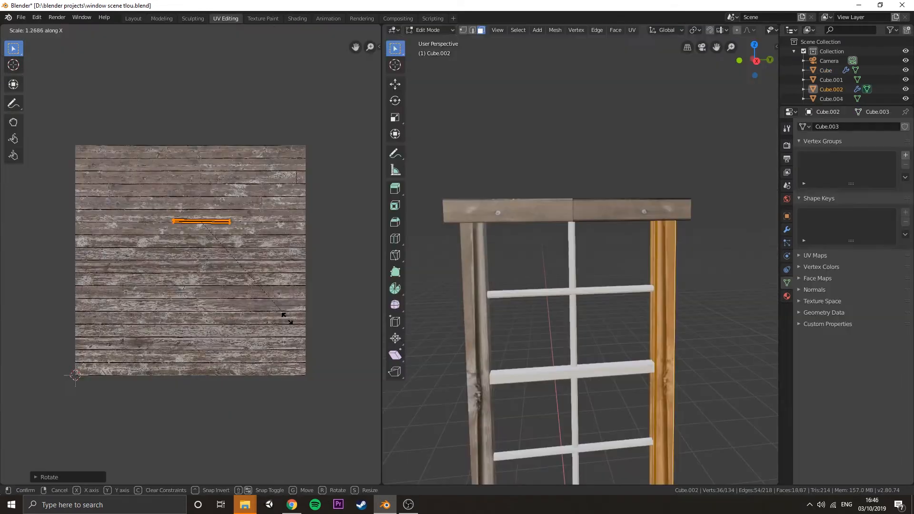
# - Scale the side post's UVs along X and Y on the wood planks texture and check the frame in object mode
pyautogui.click(293, 329)
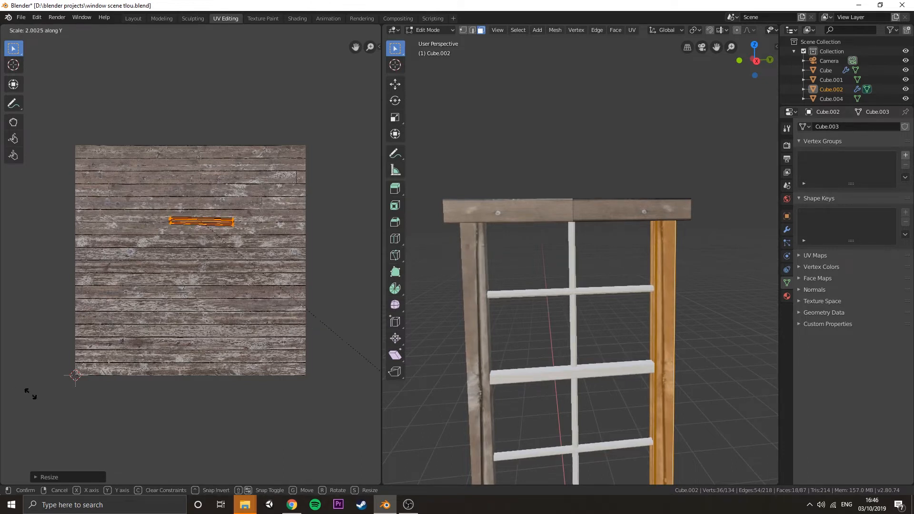
pyautogui.click(41, 245)
pyautogui.press('Tab')
pyautogui.moveTo(522, 322); pyautogui.dragTo(559, 280, button='middle')
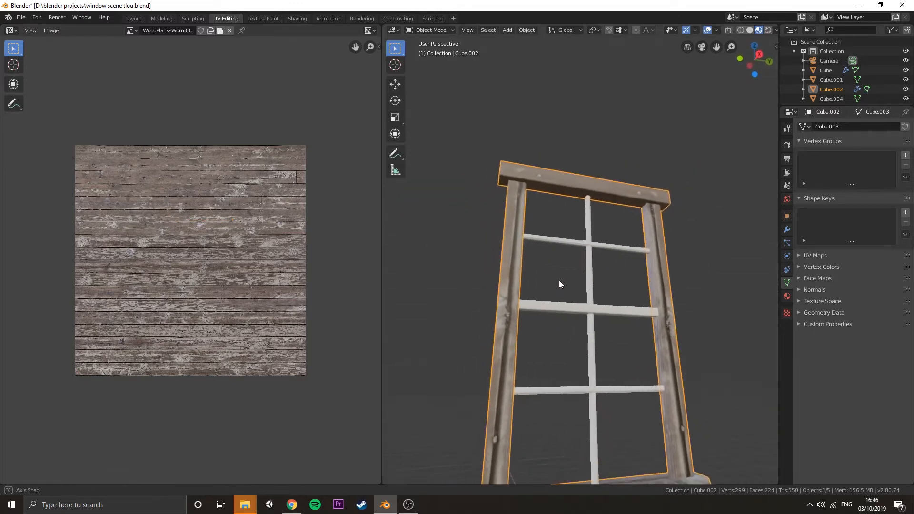
# - Move the side post's UVs slightly down the wood planks texture and rotate them
pyautogui.press('Tab')
pyautogui.scroll(3, 263, 307)
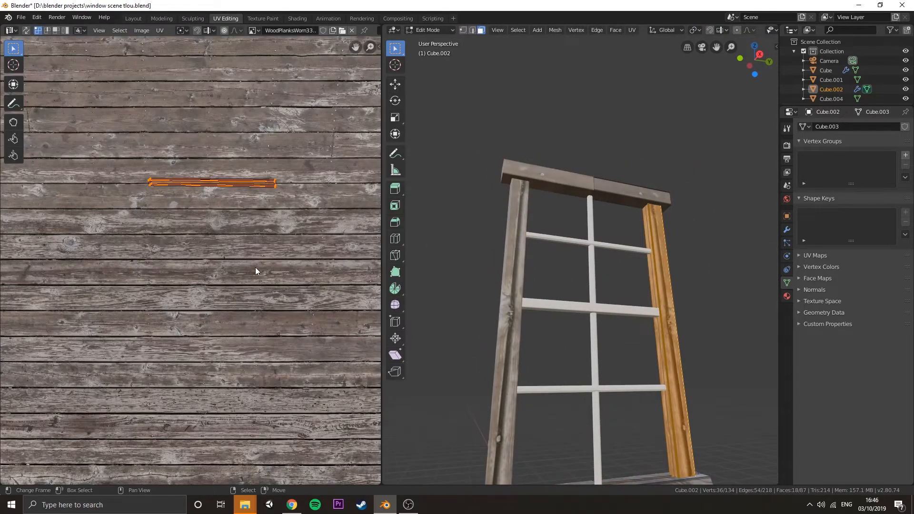
pyautogui.press('g')
pyautogui.click(242, 286)
pyautogui.press('r')
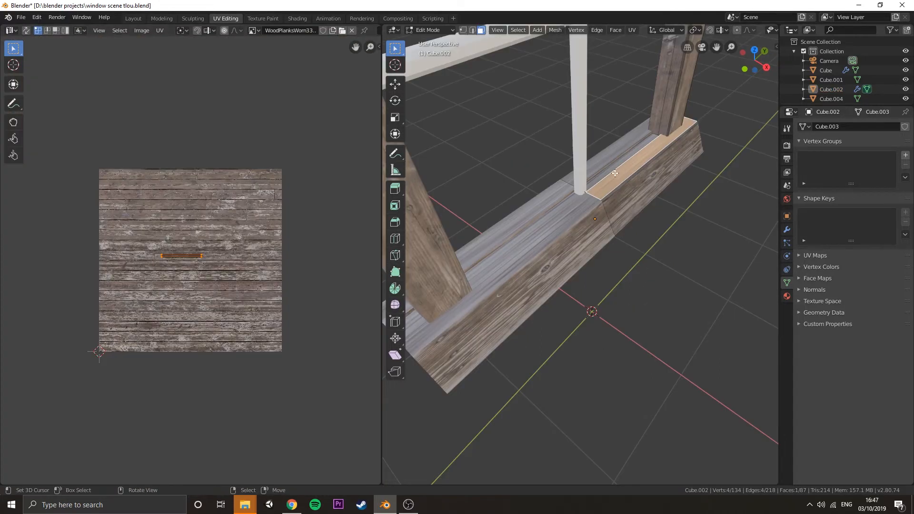
# - Add the sill's neighbouring upper faces to the selection and shrink their UVs along X
pyautogui.click(606, 163)
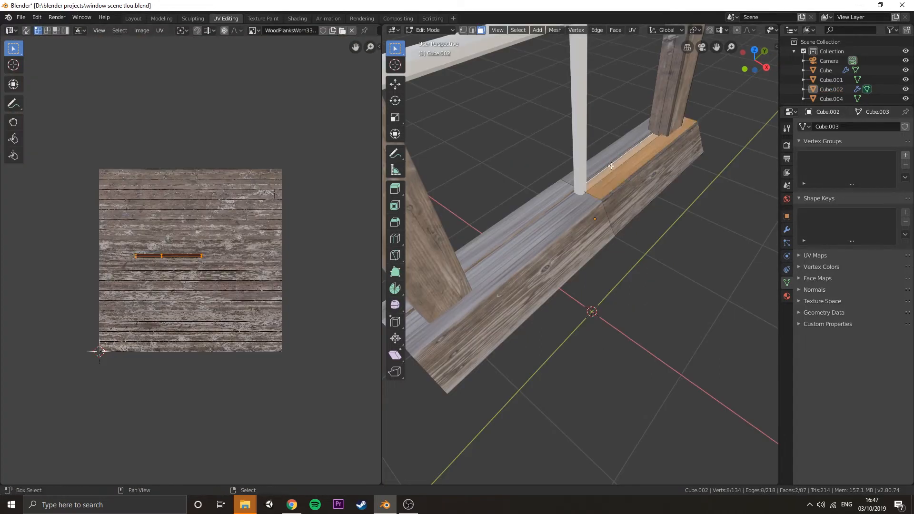
pyautogui.keyDown('shift'); pyautogui.click(645, 178); pyautogui.keyUp('shift')
pyautogui.scroll(3, 619, 190)
pyautogui.moveTo(597, 197); pyautogui.dragTo(534, 234, button='middle')
pyautogui.press('s')
pyautogui.press('x')
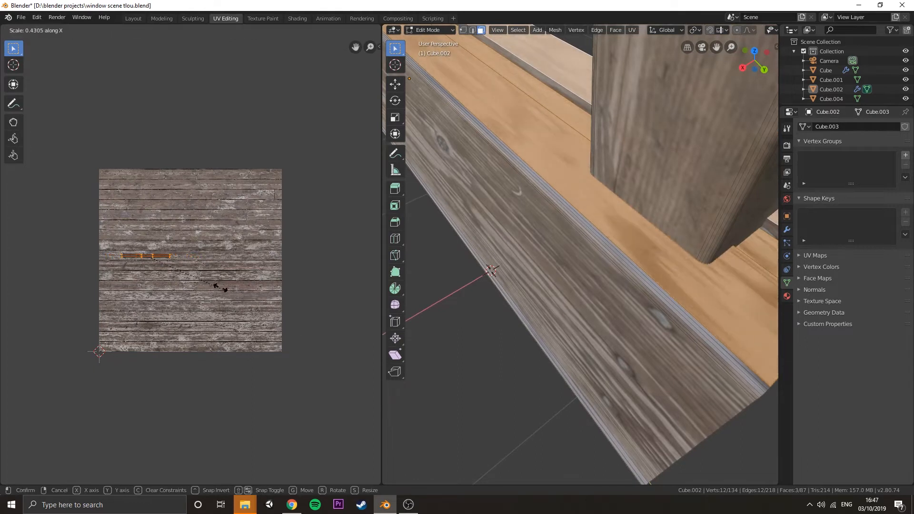
pyautogui.click(159, 259)
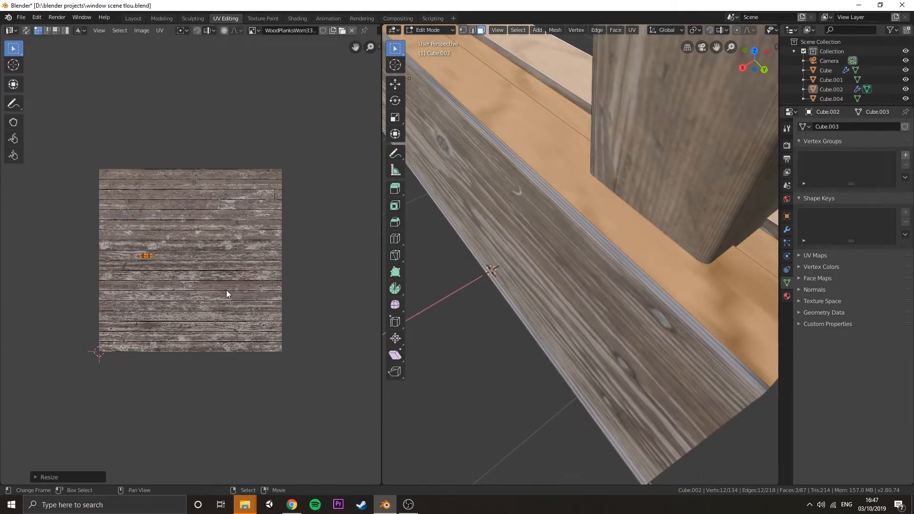
# - Move the sill faces' UVs to a lower plank of the texture and scale them along Y
pyautogui.press('g')
pyautogui.click(255, 312)
pyautogui.press('s')
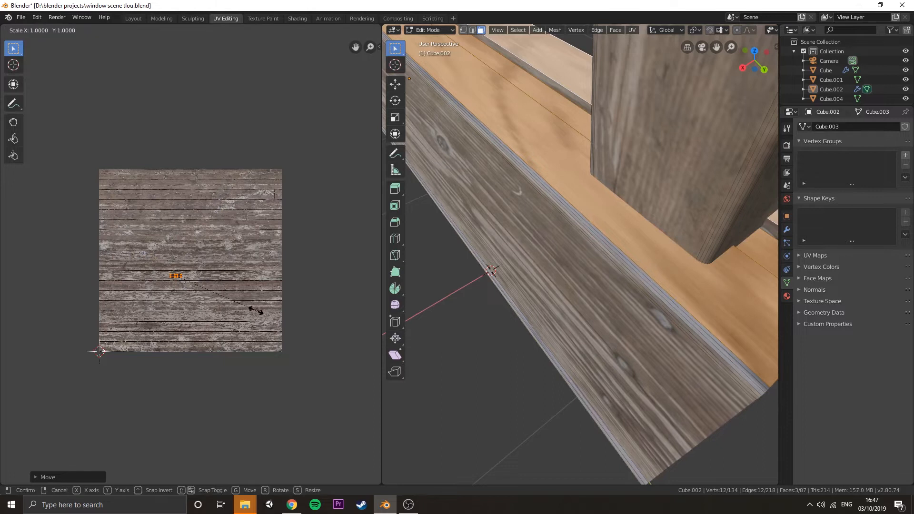
pyautogui.press('y')
pyautogui.click(369, 272)
# - Scale the sill faces' UVs along X and return to object mode to check the wood grain
pyautogui.press('s')
pyautogui.press('x')
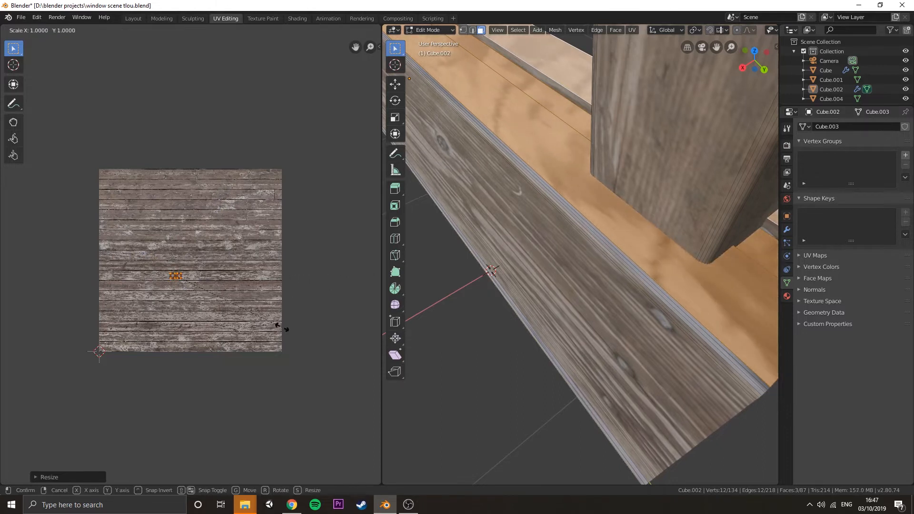
pyautogui.click(42, 300)
pyautogui.press('Tab')
pyautogui.scroll(-6, 546, 303)
pyautogui.moveTo(527, 304); pyautogui.dragTo(557, 307, button='middle')
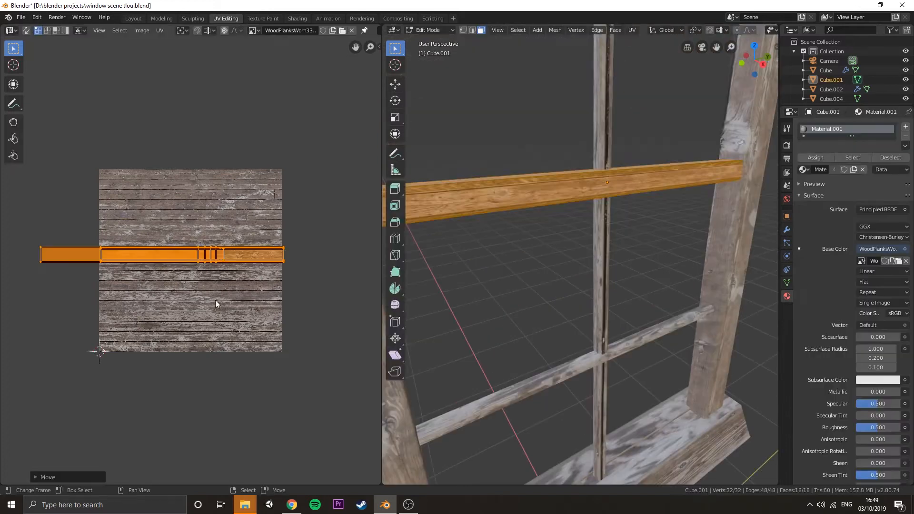
# - Leave mesh editing of the middle crossbar and inspect the textured window
pyautogui.press('Tab')
pyautogui.moveTo(530, 309); pyautogui.dragTo(550, 327, button='middle')
pyautogui.scroll(-4, 547, 298)
pyautogui.scroll(1, 521, 262)
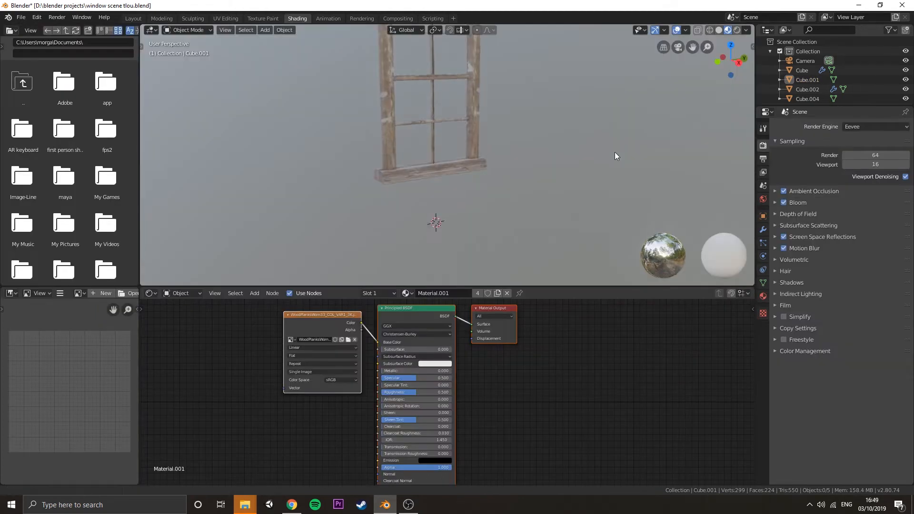
# - Select the window frame, duplicate its wood image texture node, and place the copy below the original
pyautogui.moveTo(615, 152)
pyautogui.mouseDown(button='middle')
pyautogui.moveTo(647, 209)
pyautogui.moveTo(618, 185)
pyautogui.moveTo(650, 167)
pyautogui.moveTo(413, 135)
pyautogui.mouseUp(button='middle')
pyautogui.rightClick(363, 145)
pyautogui.scroll(-3, 290, 407)
pyautogui.moveTo(259, 393); pyautogui.dragTo(362, 355, button='middle')
pyautogui.click(431, 308)
pyautogui.hotkey('shift', 'd')
pyautogui.click(349, 437)
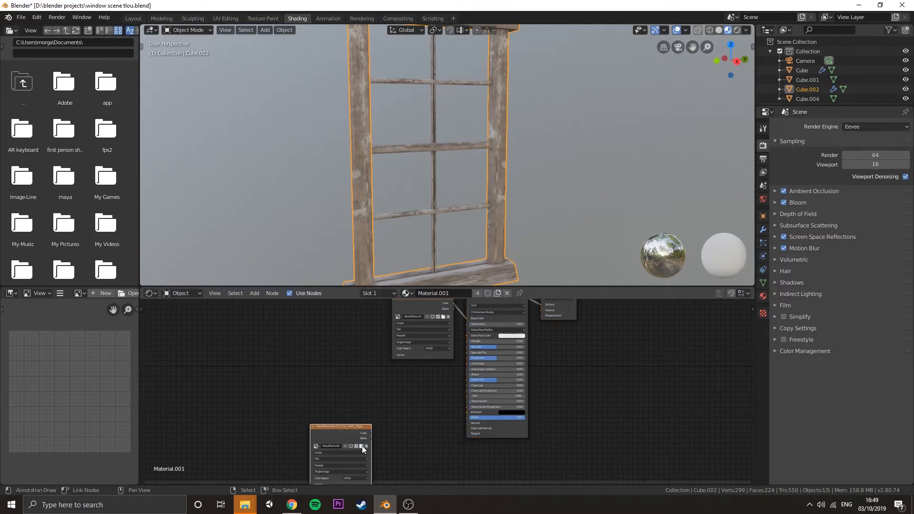
# - Load WoodPlanksWorn33_NRM_3K.jpg into the duplicated image texture node
pyautogui.click(361, 446)
pyautogui.click(204, 113)
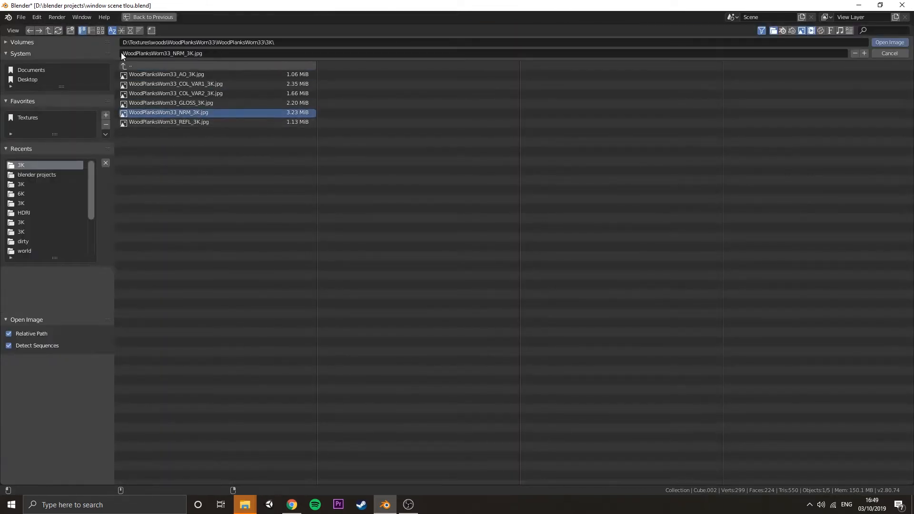
pyautogui.click(100, 30)
pyautogui.click(891, 45)
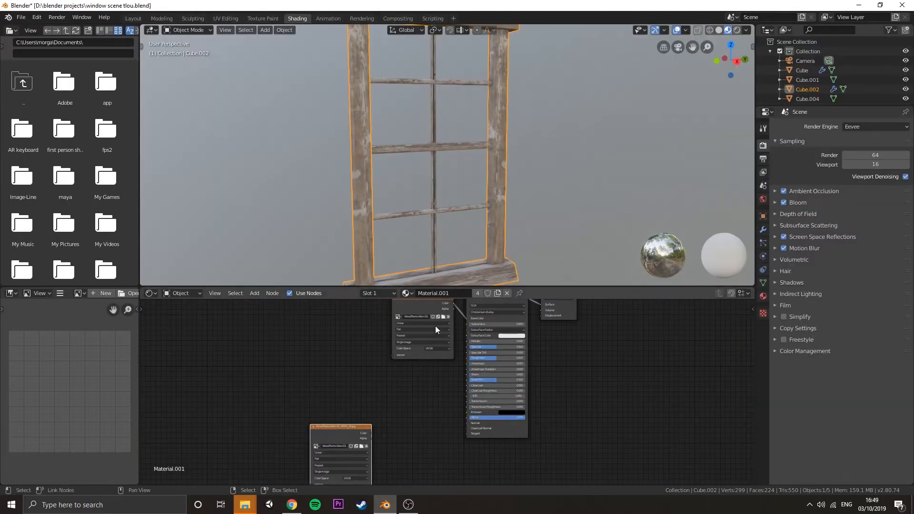
# - Place the normal map node beside the Principled BSDF and connect its Color output to the Normal input
pyautogui.moveTo(350, 421); pyautogui.dragTo(363, 343)
pyautogui.scroll(3, 429, 404)
pyautogui.moveTo(429, 405); pyautogui.dragTo(415, 376, button='middle')
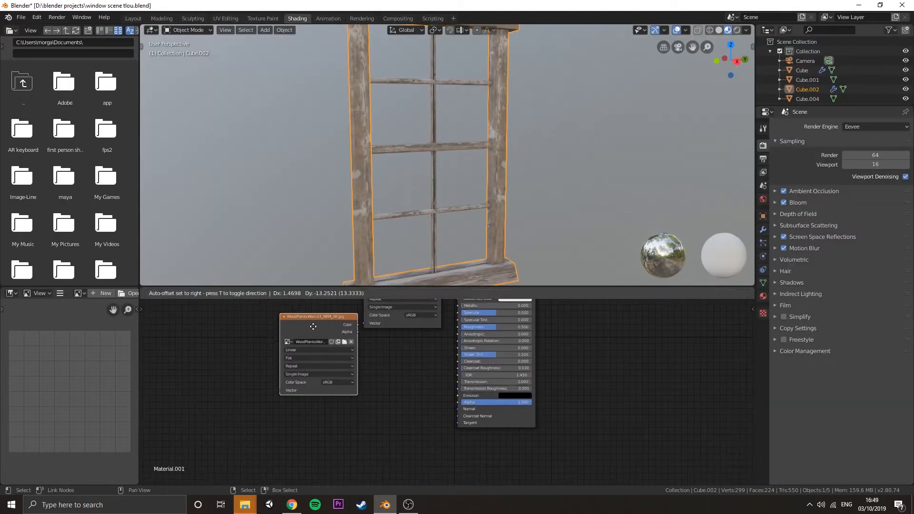
pyautogui.moveTo(346, 324); pyautogui.dragTo(352, 390)
pyautogui.moveTo(452, 407); pyautogui.dragTo(456, 410)
pyautogui.moveTo(359, 393); pyautogui.dragTo(405, 415)
pyautogui.scroll(4, 505, 226)
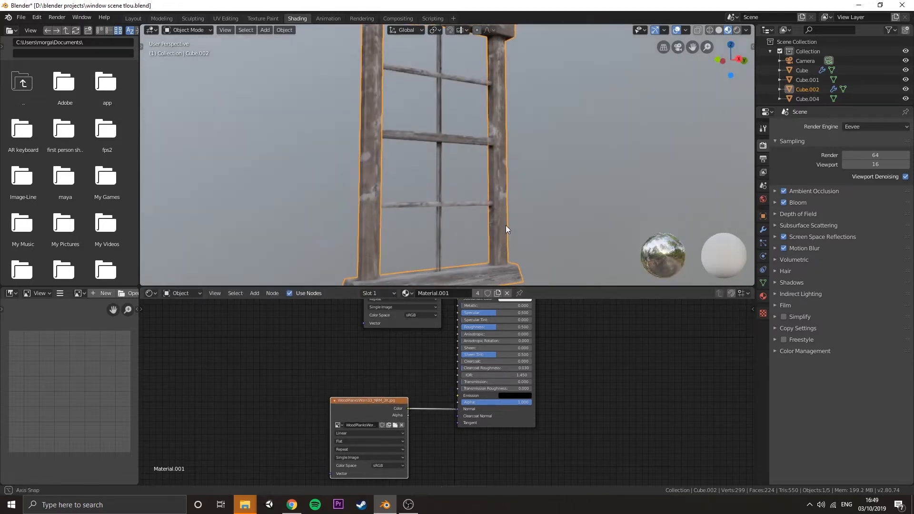
pyautogui.moveTo(512, 210); pyautogui.dragTo(541, 198, button='middle')
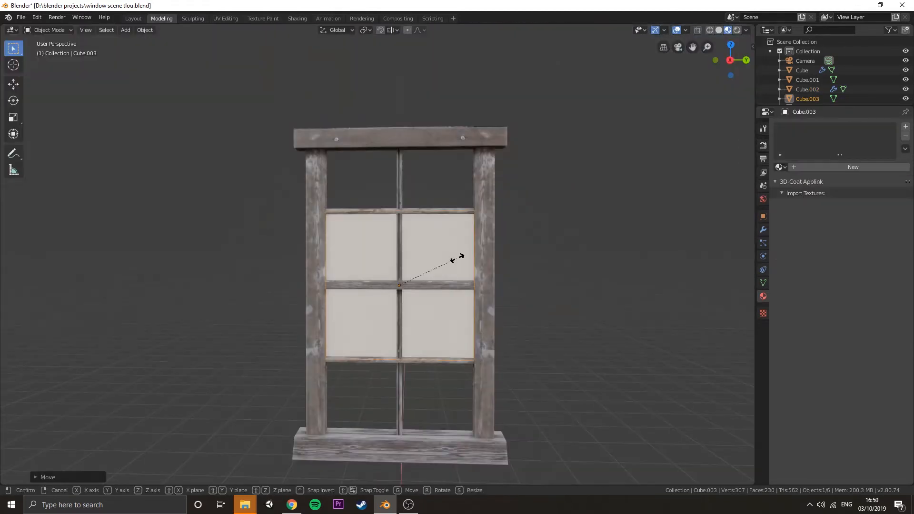
# - Scale the glass pane along Z to fill the window opening and adjust its height within the frame
pyautogui.press('z')
pyautogui.click(517, 248)
pyautogui.press('g')
pyautogui.press('z')
pyautogui.click(514, 252)
pyautogui.press('s')
pyautogui.press('z')
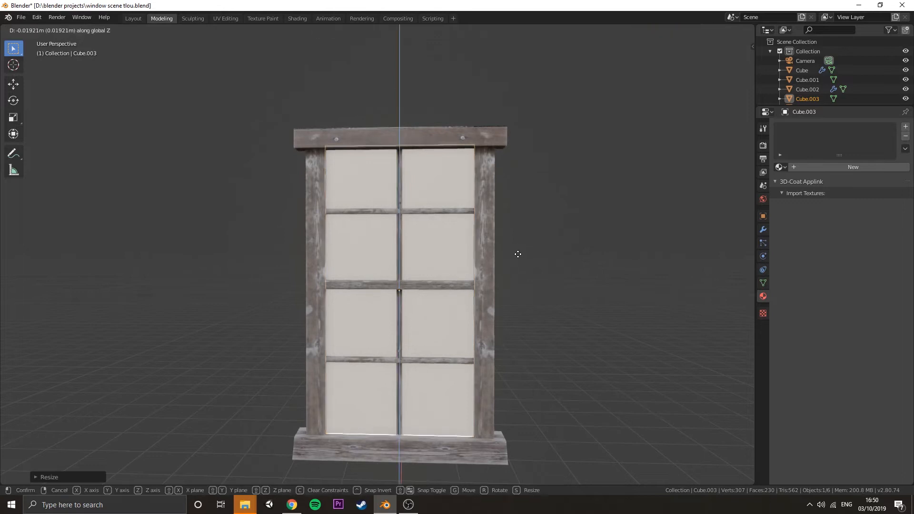
pyautogui.rightClick(517, 259)
# - Lower the glass pane about 0.03 m along Z
pyautogui.moveTo(665, 273); pyautogui.dragTo(691, 272, button='middle')
pyautogui.press('g')
pyautogui.press('z')
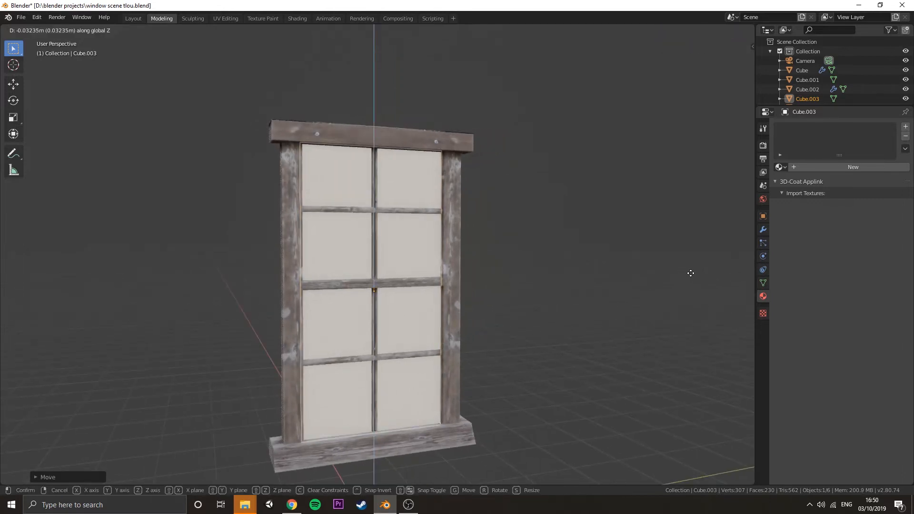
pyautogui.click(691, 274)
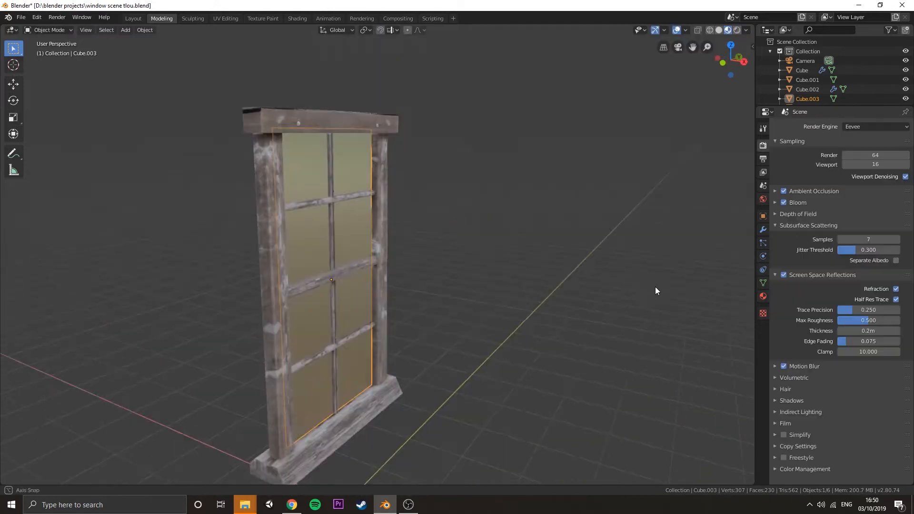
# - Inspect the glass pane from several angles and open its material properties
pyautogui.moveTo(655, 287); pyautogui.dragTo(578, 242, button='middle')
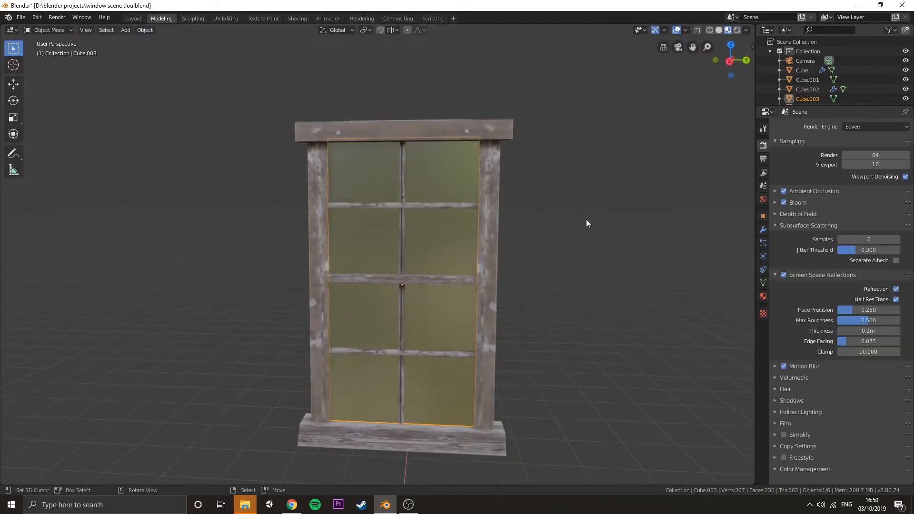
pyautogui.scroll(3, 658, 395)
pyautogui.moveTo(658, 396); pyautogui.dragTo(714, 352, button='middle')
pyautogui.click(764, 296)
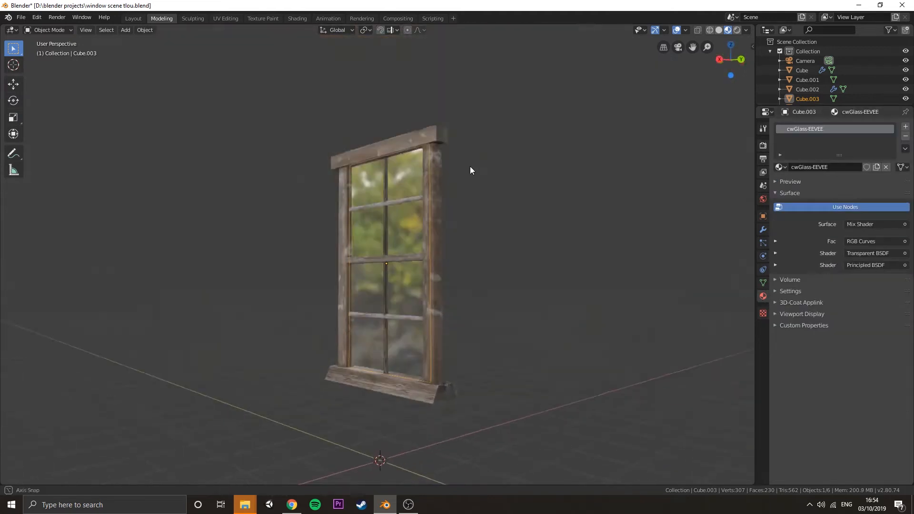
# - Examine the window from another angle and the node network of its glass material in the Shading workspace
pyautogui.moveTo(470, 167); pyautogui.dragTo(460, 178, button='middle')
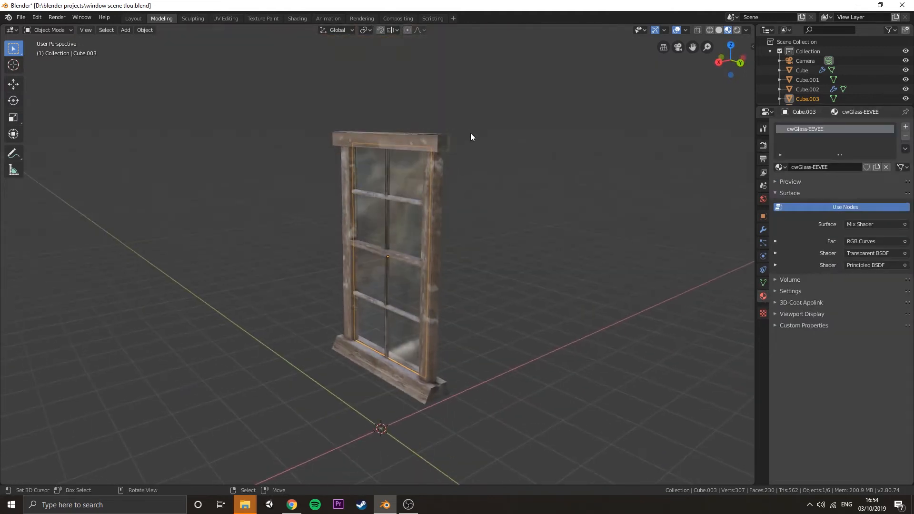
pyautogui.click(766, 144)
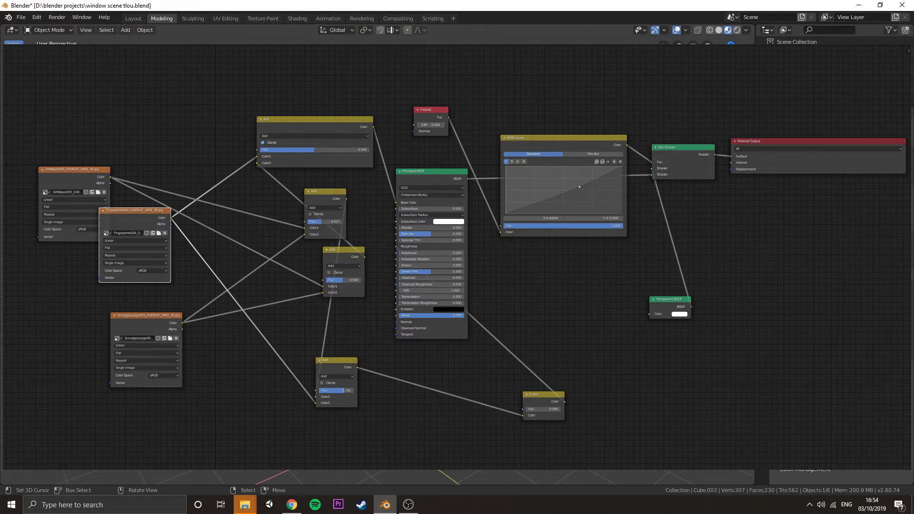
pyautogui.click(298, 19)
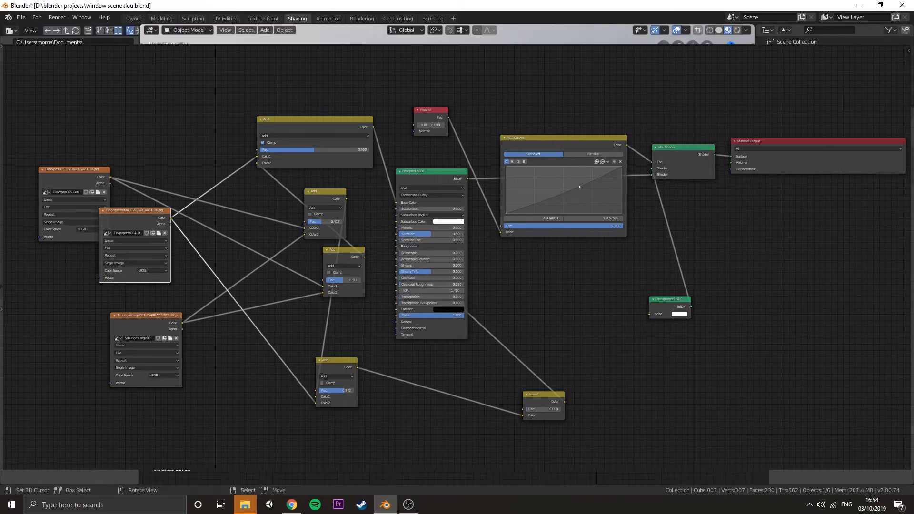
pyautogui.moveTo(448, 147)
pyautogui.mouseDown(button='middle')
pyautogui.moveTo(476, 153)
pyautogui.moveTo(452, 150)
pyautogui.mouseUp(button='middle')
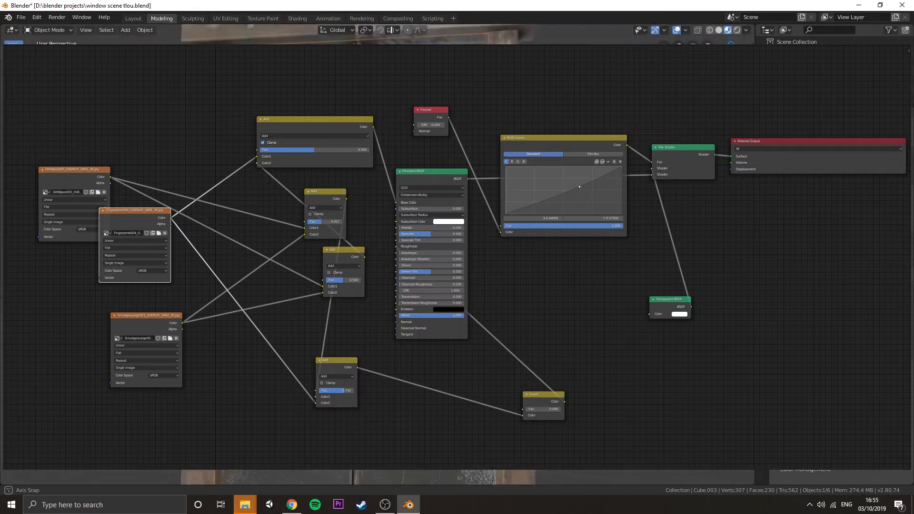
pyautogui.moveTo(380, 257); pyautogui.dragTo(438, 260, button='middle')
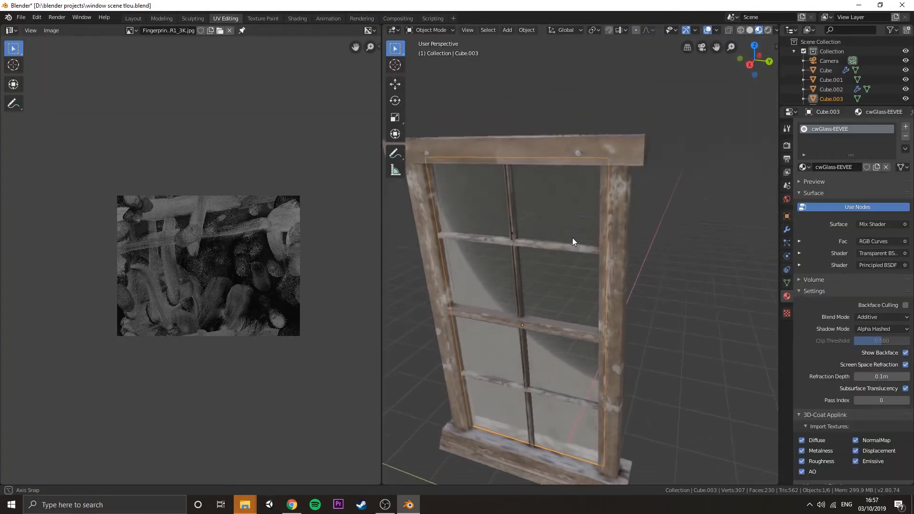
# - Put the glass pane into Edit Mode and scale its UV layout over the fingerprint texture
pyautogui.moveTo(572, 238); pyautogui.dragTo(569, 188, button='middle')
pyautogui.press('Tab')
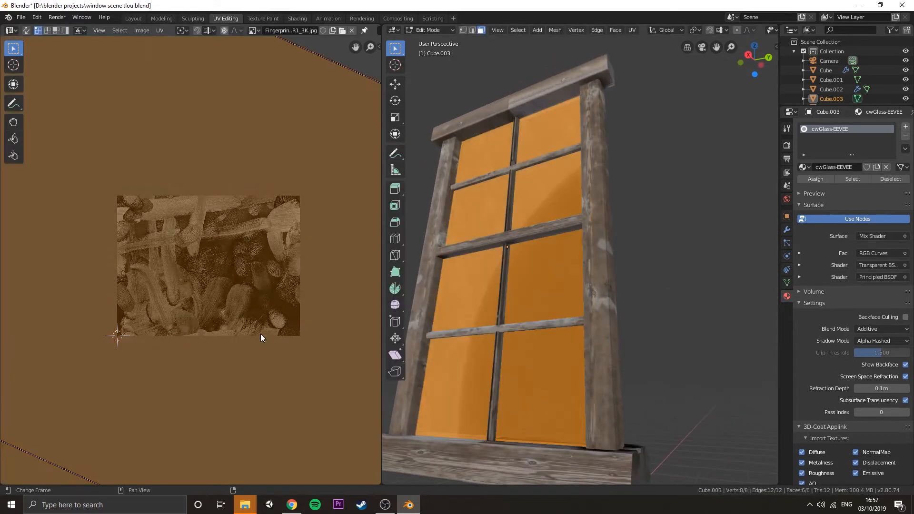
pyautogui.press('s')
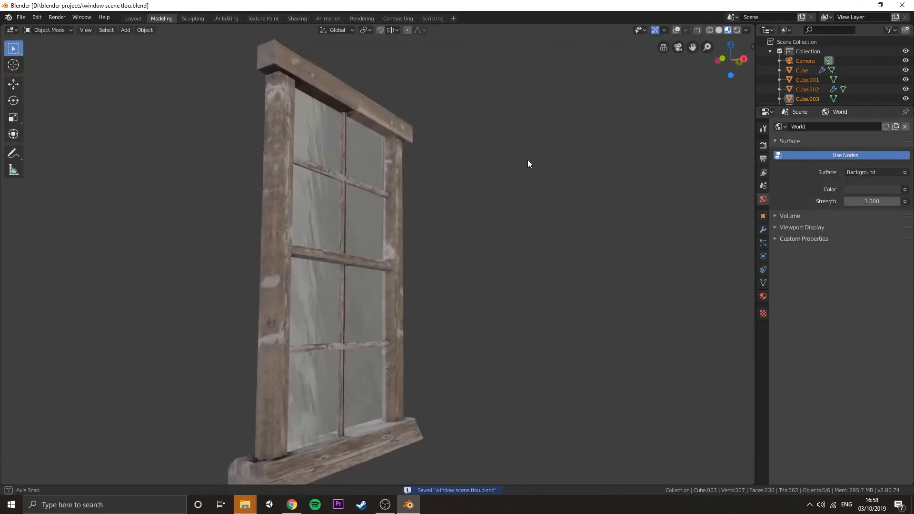
# - Delete the camera from the scene
pyautogui.moveTo(528, 159); pyautogui.dragTo(193, 280, button='middle')
pyautogui.scroll(-6, 399, 184)
pyautogui.press('a')
pyautogui.click(206, 278)
pyautogui.press('Delete')
pyautogui.press('Home')
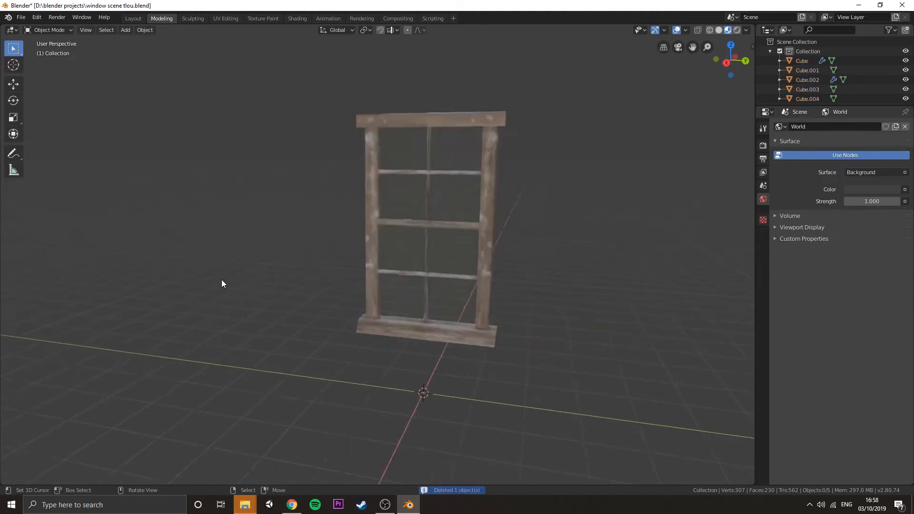
# - Preview the window in rendered shading, and return to material preview shading
pyautogui.click(738, 30)
pyautogui.moveTo(548, 143); pyautogui.dragTo(419, 160, button='middle')
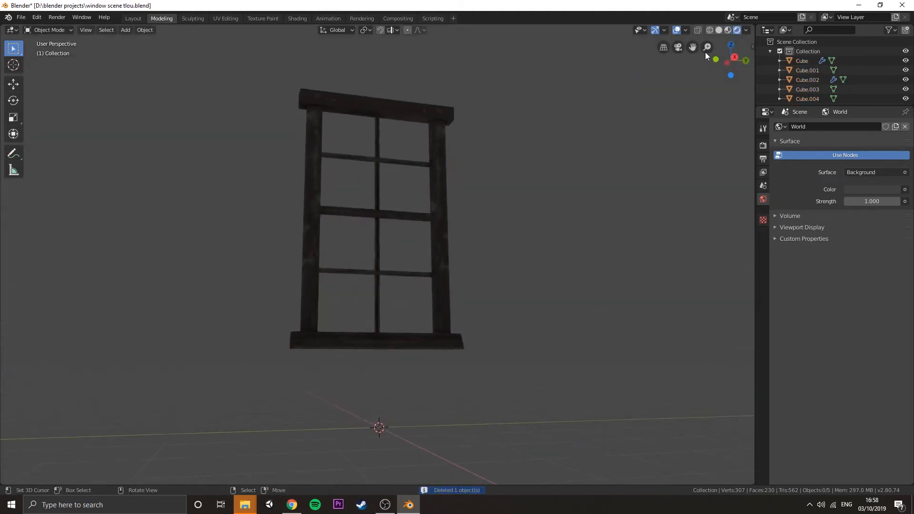
pyautogui.click(730, 30)
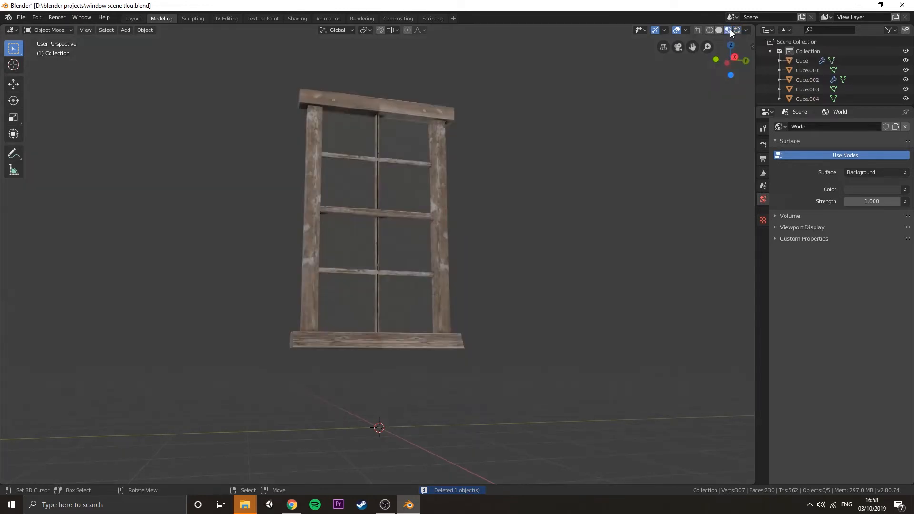
# - In Edit Mode of the window frame, duplicate the vertical side post and move the copy outward along Y
pyautogui.moveTo(490, 124)
pyautogui.mouseDown(button='middle')
pyautogui.moveTo(531, 158)
pyautogui.moveTo(253, 148)
pyautogui.moveTo(116, 118)
pyautogui.moveTo(404, 198)
pyautogui.moveTo(387, 172)
pyautogui.moveTo(363, 178)
pyautogui.moveTo(339, 206)
pyautogui.moveTo(324, 247)
pyautogui.moveTo(347, 202)
pyautogui.moveTo(339, 445)
pyautogui.mouseUp(button='middle')
pyautogui.click(339, 445)
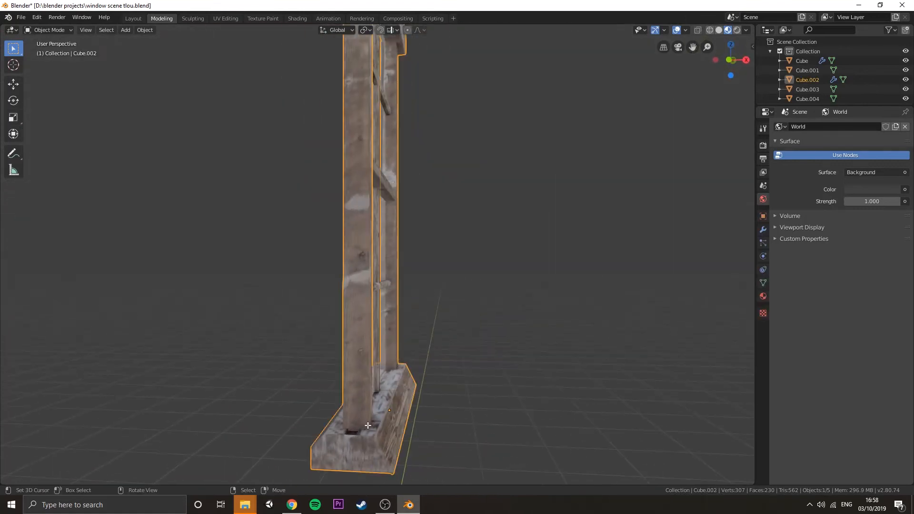
pyautogui.press('Tab')
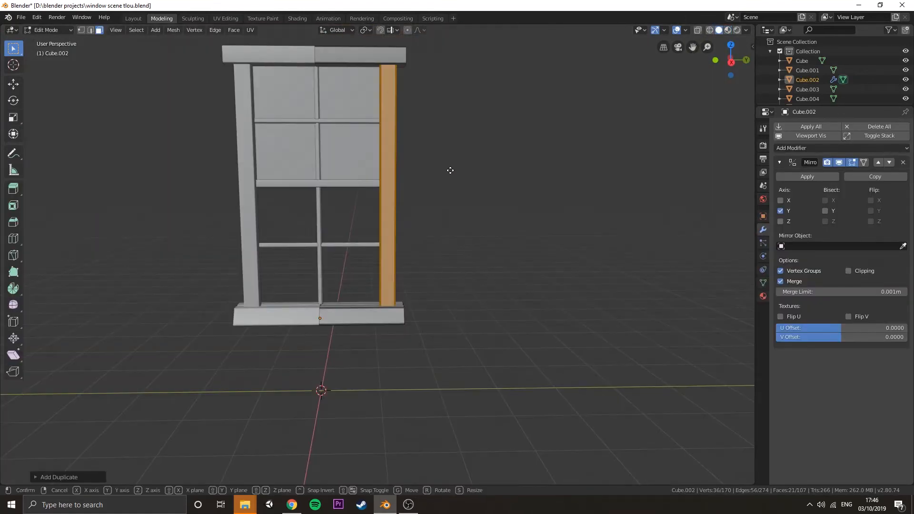
pyautogui.press('y')
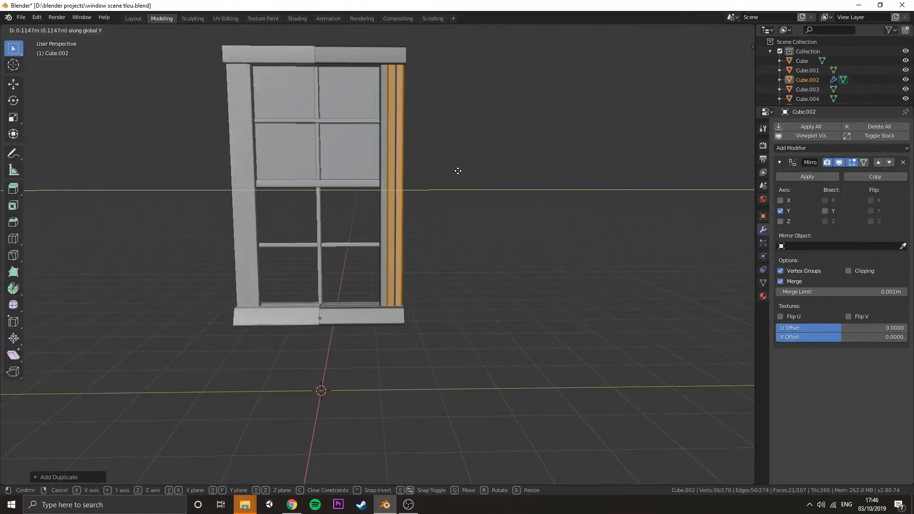
pyautogui.click(467, 172)
pyautogui.moveTo(468, 171); pyautogui.dragTo(429, 198, button='middle')
# - Scale the duplicated side post along X and shift it along X against the frame
pyautogui.press('s')
pyautogui.press('x')
pyautogui.click(464, 186)
pyautogui.press('g')
pyautogui.press('x')
pyautogui.click(460, 185)
# - Scale the duplicated side post along Z and readjust its thickness along X
pyautogui.press('s')
pyautogui.press('z')
pyautogui.click(468, 180)
pyautogui.moveTo(468, 180); pyautogui.dragTo(486, 200, button='middle')
pyautogui.press('s')
pyautogui.press('x')
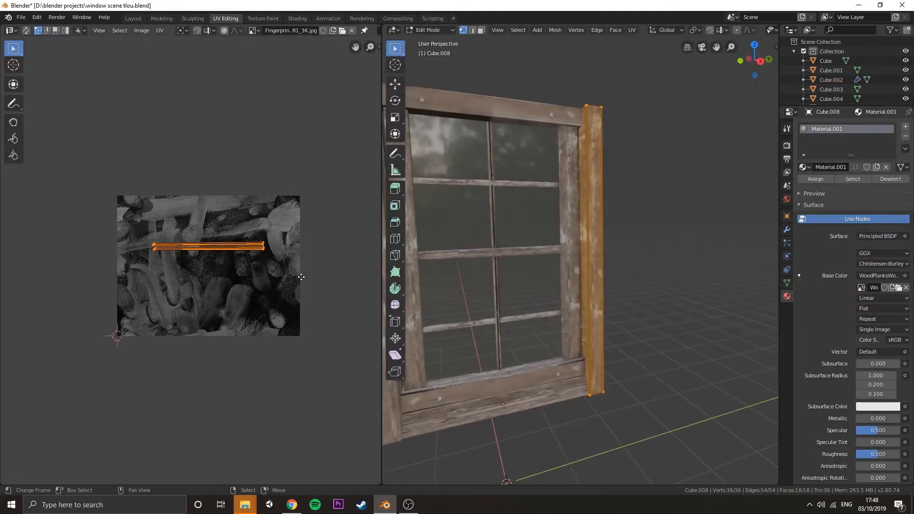
# - Move the outer side board's UV island to shift its wood plank texture
pyautogui.press('g')
pyautogui.click(309, 281)
pyautogui.moveTo(595, 260); pyautogui.dragTo(553, 263, button='middle')
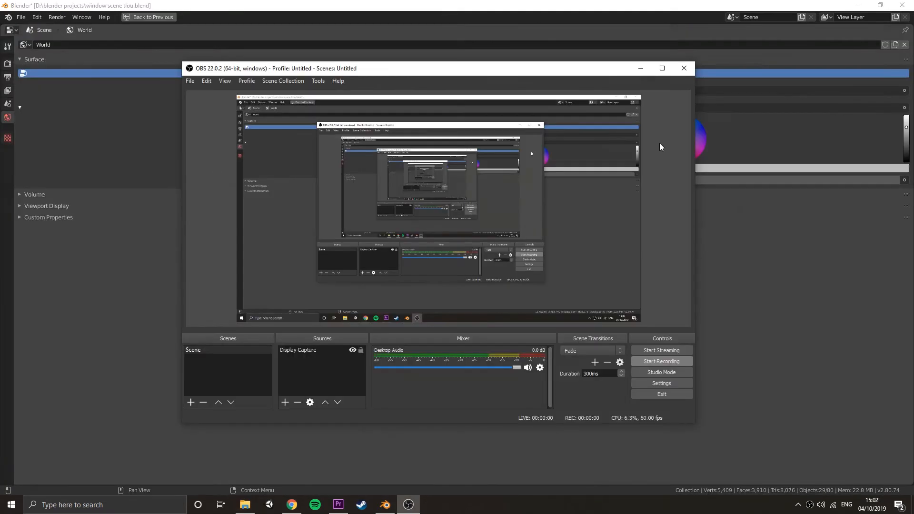
# - Set the world background colour to an Environment Texture and start opening an image for it
pyautogui.click(645, 69)
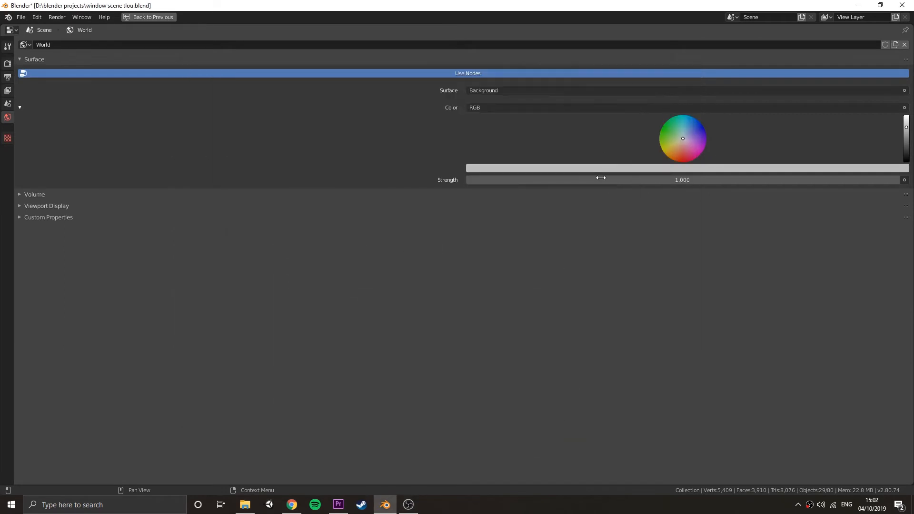
pyautogui.click(717, 107)
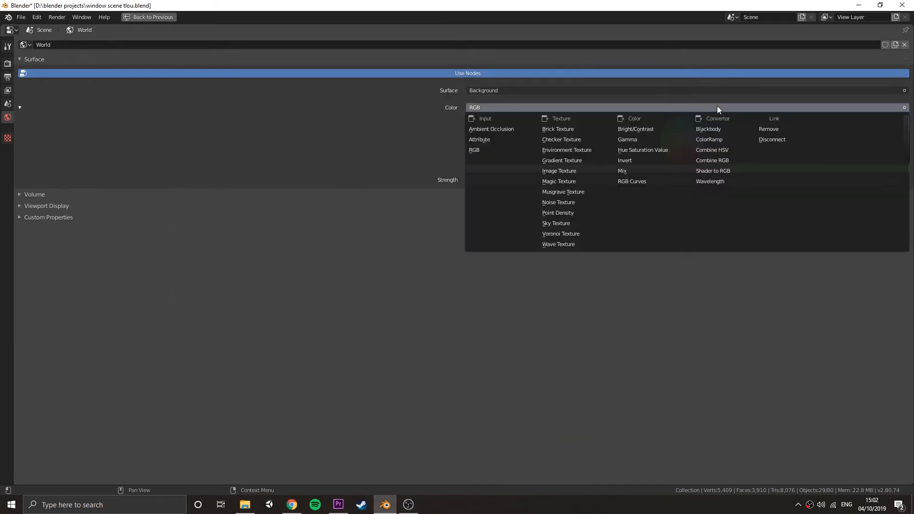
pyautogui.click(579, 149)
pyautogui.click(802, 120)
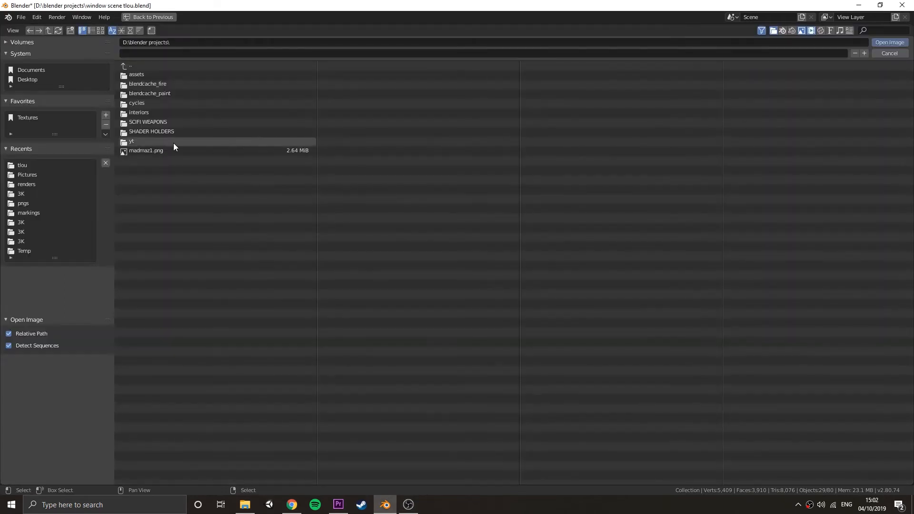
# - Browse to the D:\Textures\HDRI\studiolights\world folder and show its images as thumbnails
pyautogui.click(60, 118)
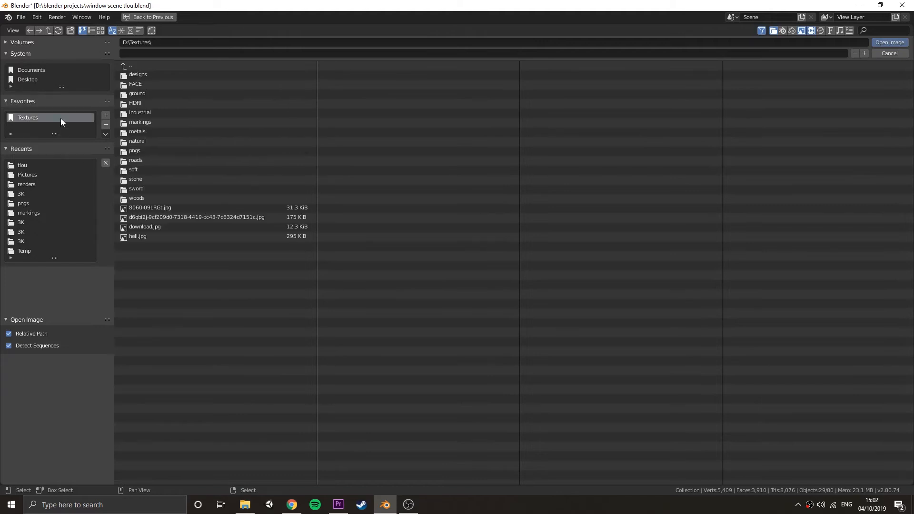
pyautogui.doubleClick(153, 103)
pyautogui.doubleClick(183, 83)
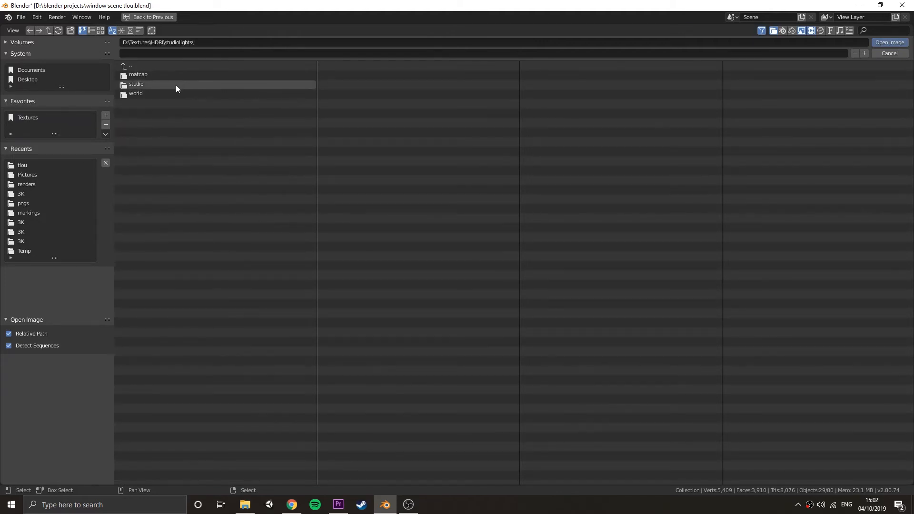
pyautogui.doubleClick(165, 95)
pyautogui.click(100, 31)
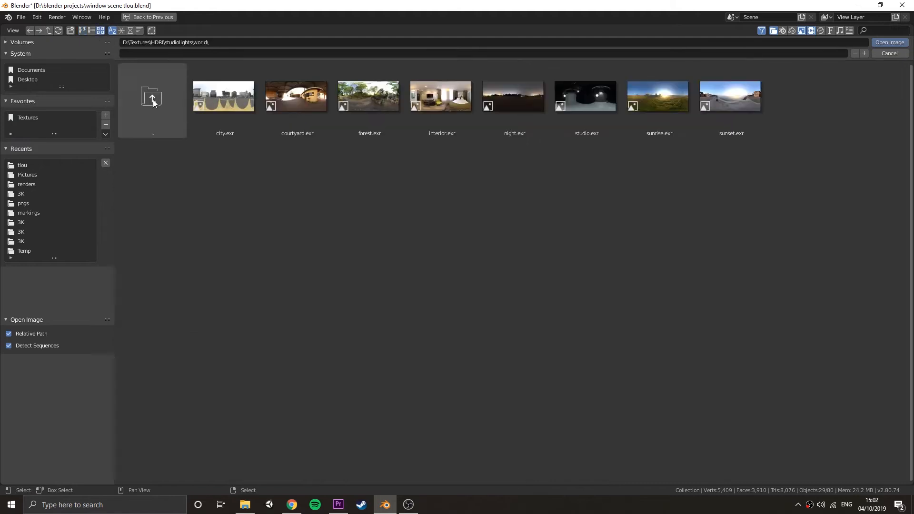
# - Look through the HDRI folders and choose a forest image as the world environment
pyautogui.click(372, 114)
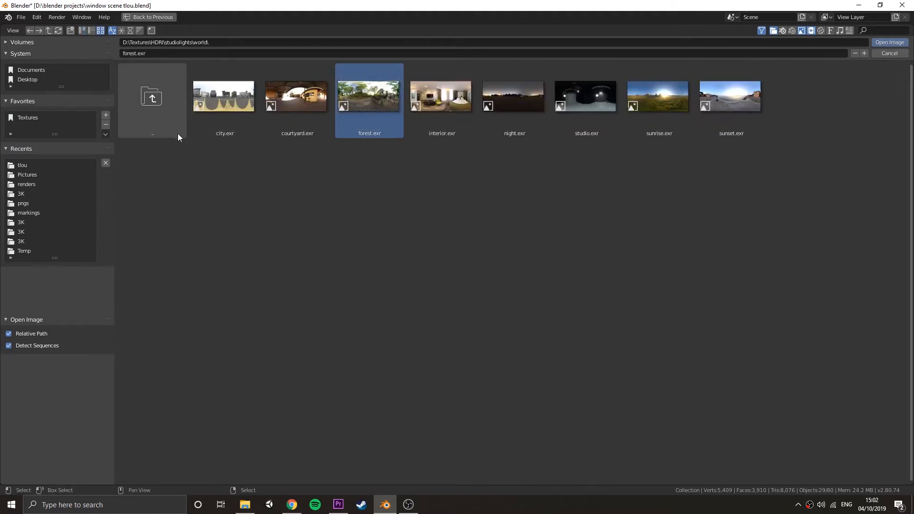
pyautogui.click(164, 128)
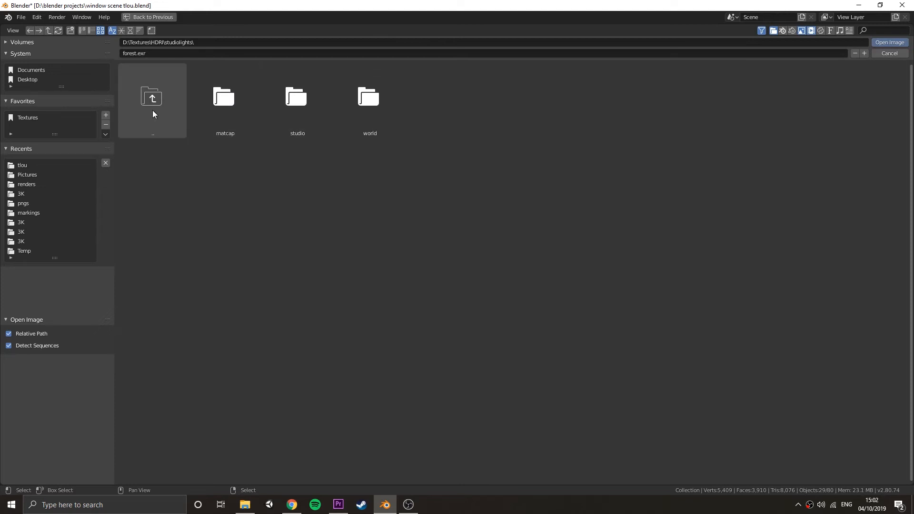
pyautogui.click(395, 111)
pyautogui.click(154, 110)
pyautogui.click(155, 110)
pyautogui.click(441, 98)
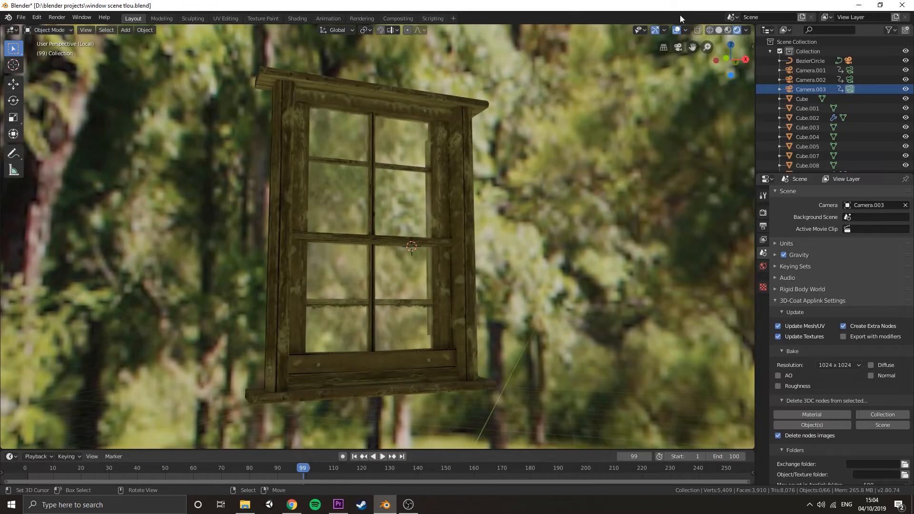
# - Duplicate the diagonal board across the window, lower the copy about 1.22 m along Z, and rotate it about its local Z axis
pyautogui.moveTo(633, 119); pyautogui.dragTo(455, 279, button='middle')
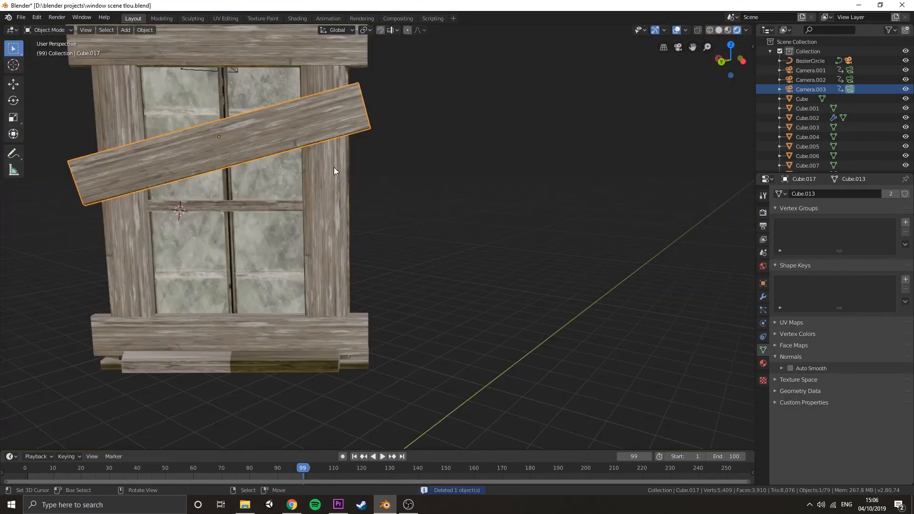
pyautogui.hotkey('shift', 'd')
pyautogui.press('z')
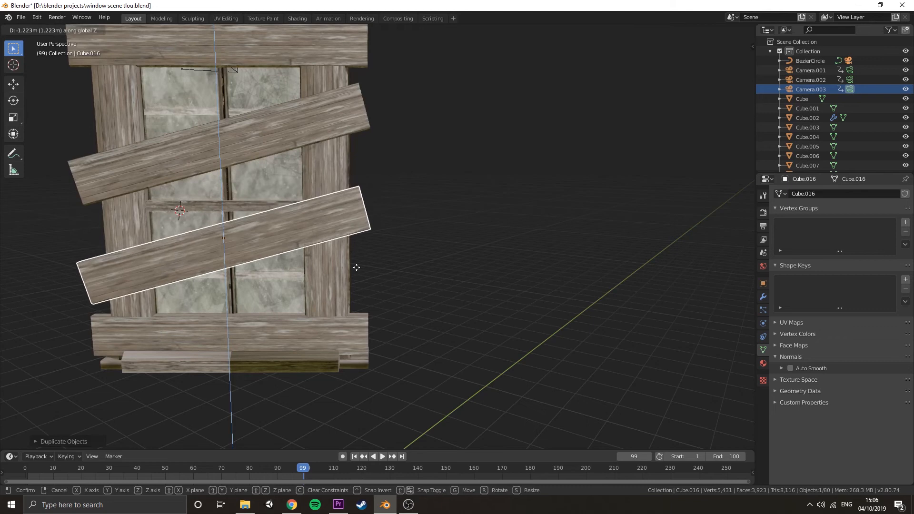
pyautogui.click(357, 267)
pyautogui.press('r')
pyautogui.press('z')
pyautogui.press('z')
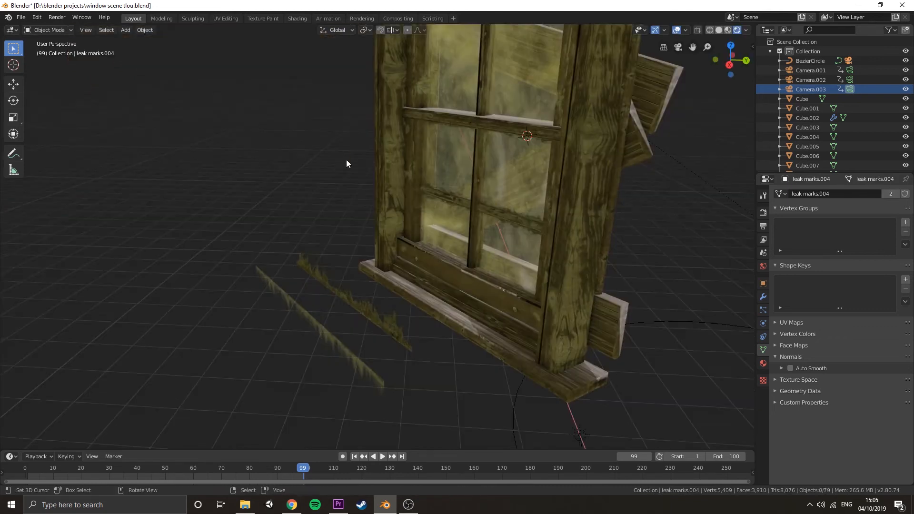
# - Paste a leak marks plane and move it about 2.4 m along its local Z onto the window's middle bar
pyautogui.hotkey('ctrl', 'v')
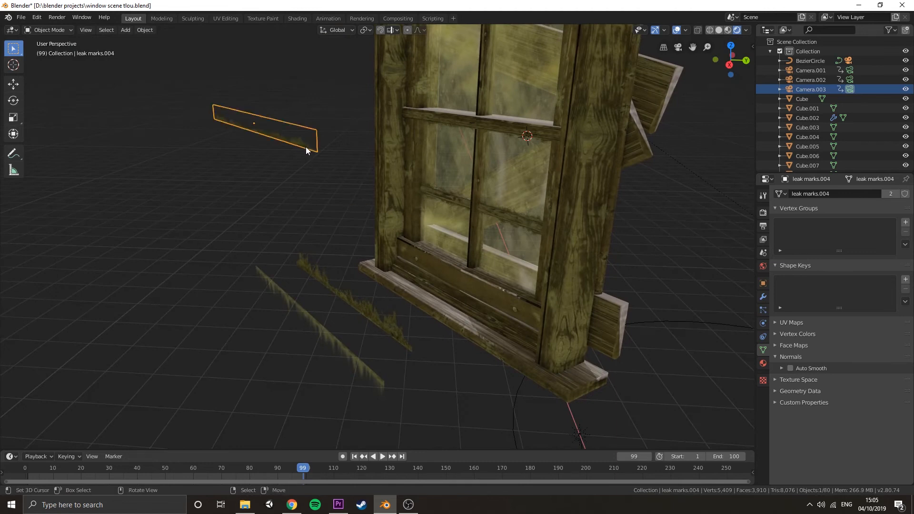
pyautogui.press('g')
pyautogui.press('z')
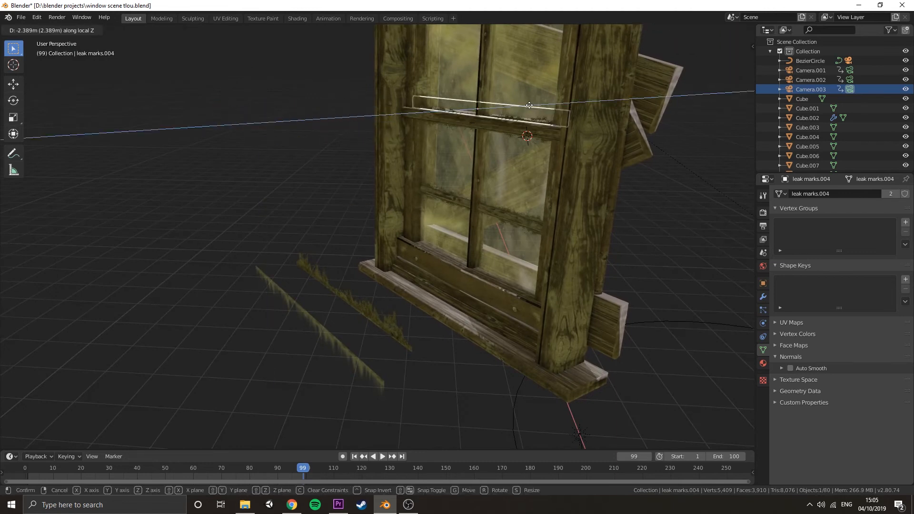
pyautogui.click(534, 106)
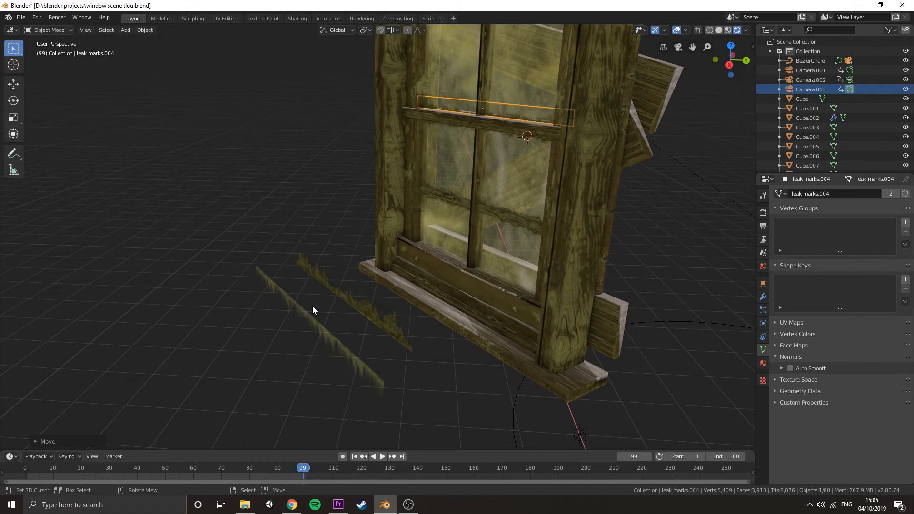
# - Move the lower leak marks plane about 1.66 m along its local Z to the bottom edge of the glass
pyautogui.press('g')
pyautogui.press('z')
pyautogui.press('z')
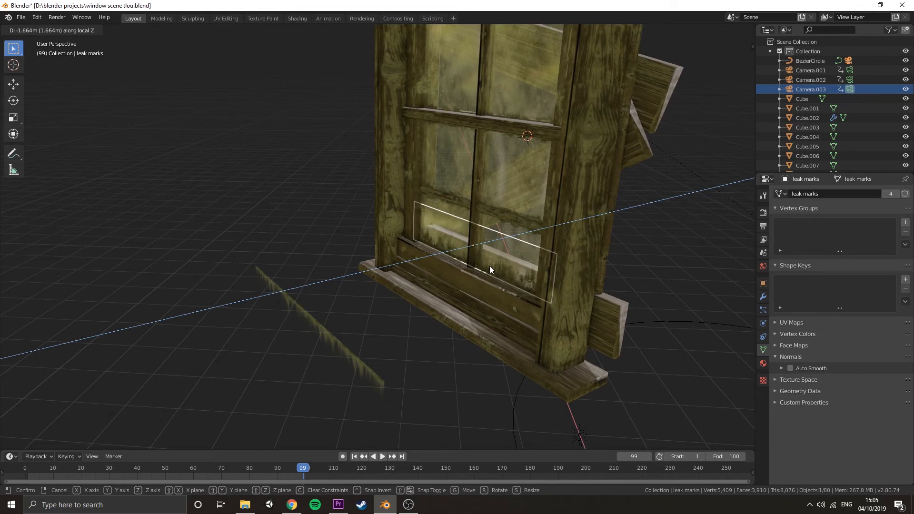
pyautogui.click(490, 270)
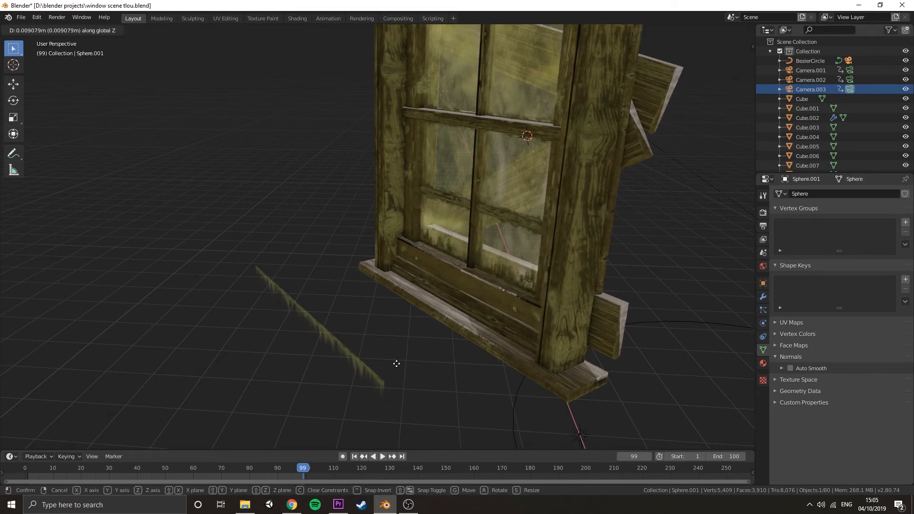
# - Move the remaining leak marks strip along its local Z axis toward the window
pyautogui.rightClick(339, 350)
pyautogui.click(348, 352)
pyautogui.press('g')
pyautogui.press('z')
pyautogui.press('z')
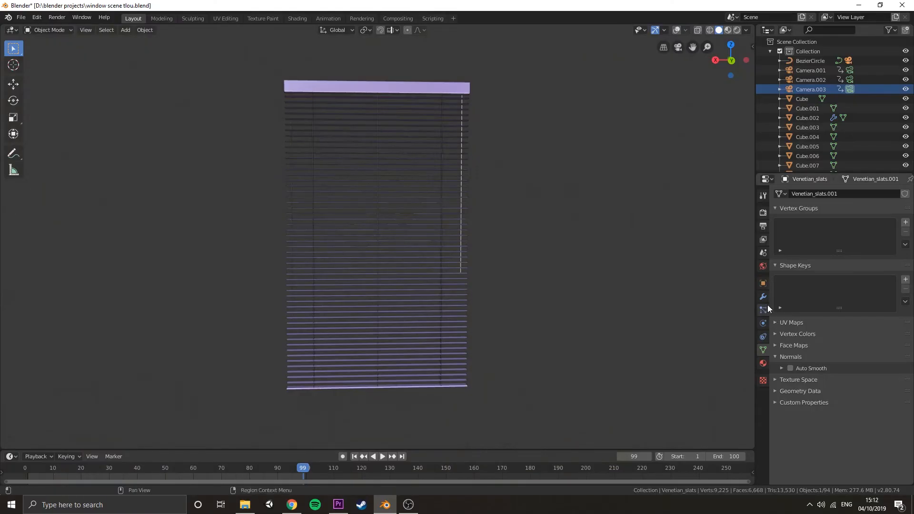
# - Add a Displace modifier to the Venetian blind slats
pyautogui.click(763, 296)
pyautogui.click(818, 193)
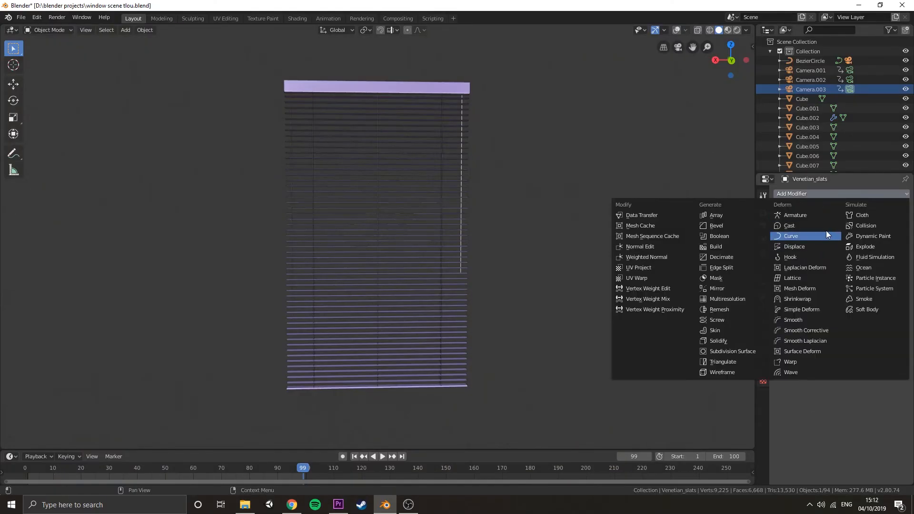
pyautogui.click(798, 247)
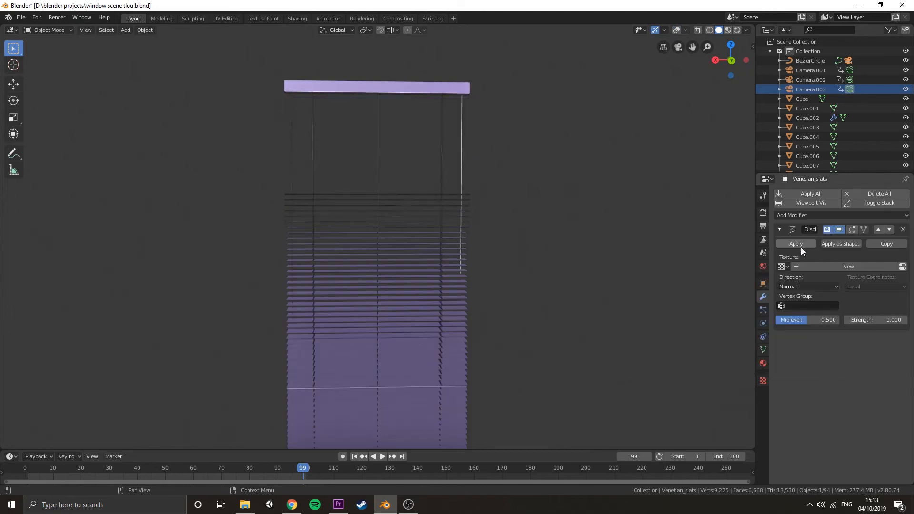
# - Create a new texture for the Venetian slats' Displace modifier and set its type to Magic
pyautogui.click(799, 267)
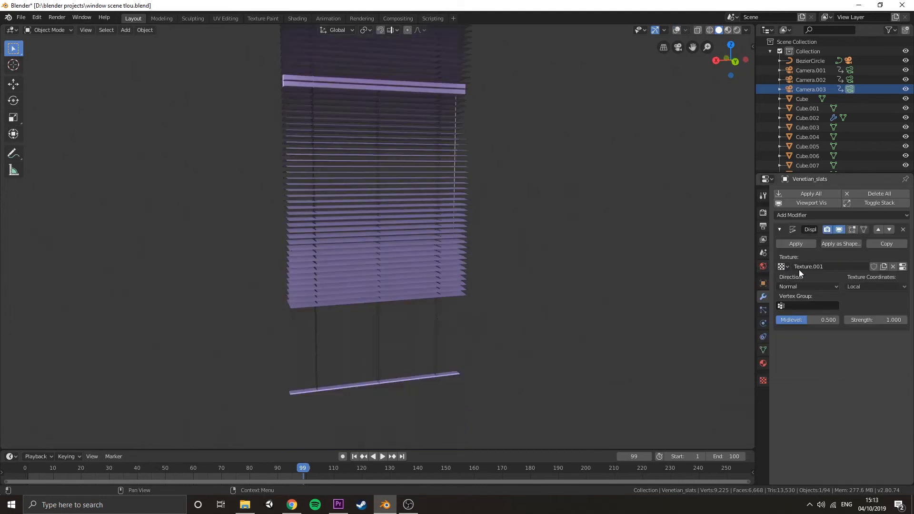
pyautogui.click(764, 379)
pyautogui.click(856, 222)
pyautogui.click(852, 286)
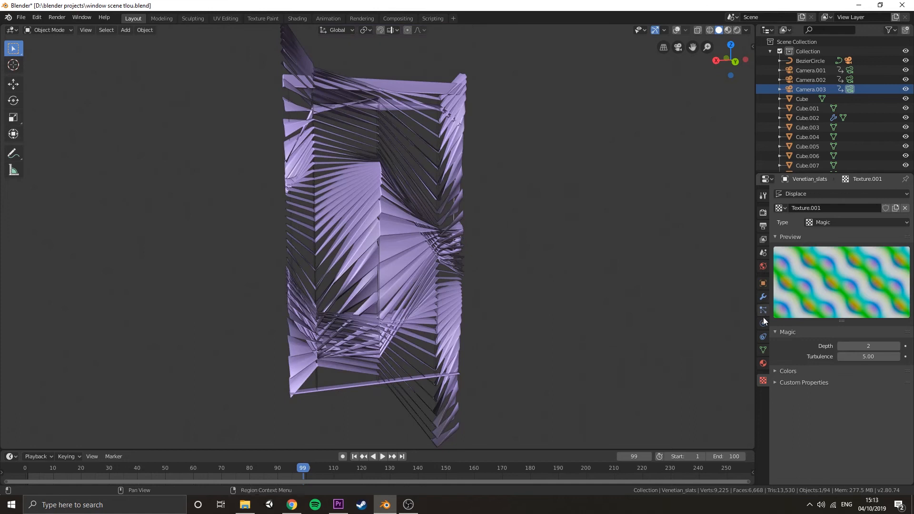
# - Reduce the Displace modifier's strength on the Venetian slats to bend them only slightly
pyautogui.click(763, 297)
pyautogui.moveTo(866, 320); pyautogui.dragTo(838, 321)
pyautogui.moveTo(667, 320); pyautogui.dragTo(624, 333, button='middle')
pyautogui.moveTo(876, 320)
pyautogui.mouseDown()
pyautogui.moveTo(896, 320)
pyautogui.moveTo(871, 319)
pyautogui.mouseUp()
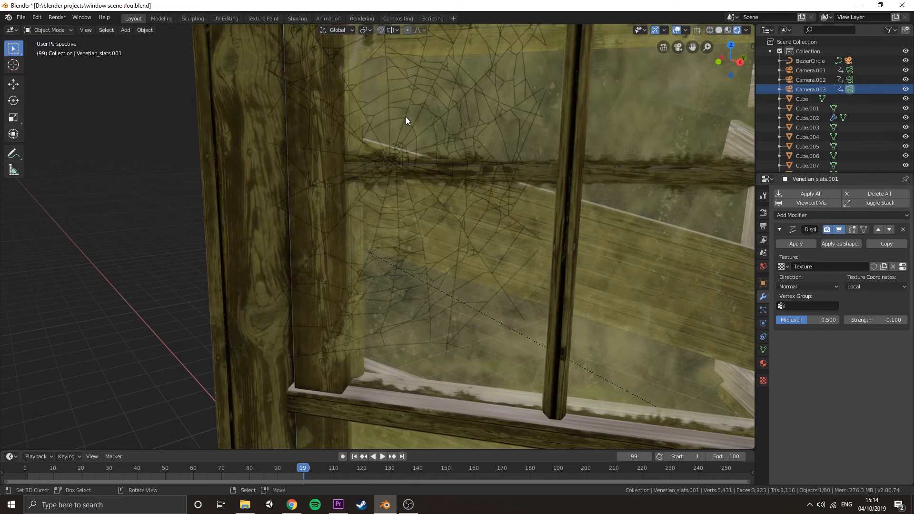
# - Move the spider web plane over the upper window panes along the global Z axis
pyautogui.click(407, 122)
pyautogui.scroll(-4, 481, 164)
pyautogui.press('g')
pyautogui.press('z')
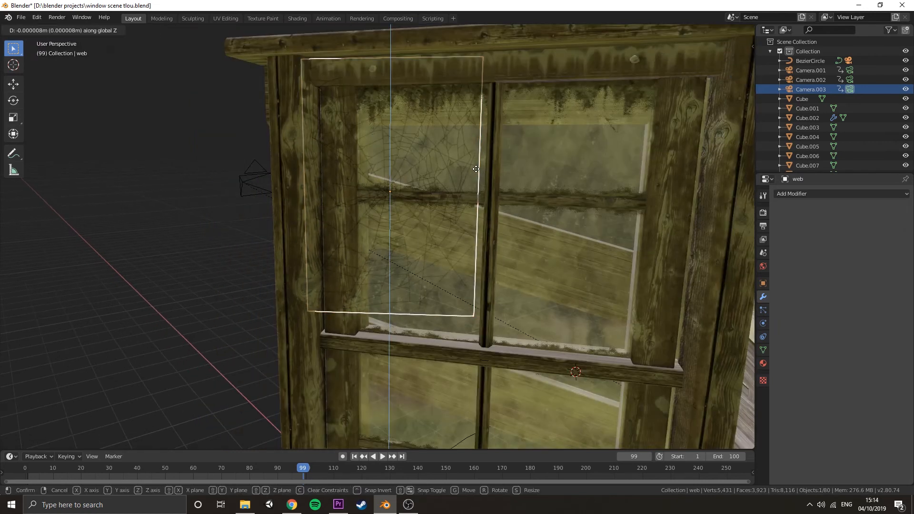
pyautogui.click(439, 241)
# - Examine both rendered windows and the surrounding forest environment from near and far
pyautogui.scroll(-6, 405, 238)
pyautogui.moveTo(386, 236); pyautogui.dragTo(403, 206, button='middle')
pyautogui.scroll(5, 430, 246)
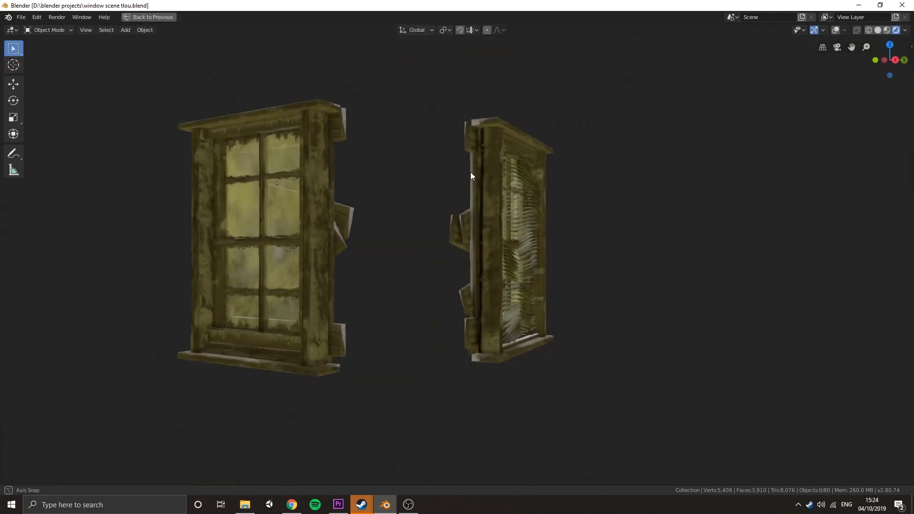
pyautogui.moveTo(470, 173); pyautogui.dragTo(469, 272, button='middle')
pyautogui.scroll(5, 555, 269)
pyautogui.scroll(-4, 615, 286)
pyautogui.scroll(-2, 616, 268)
pyautogui.scroll(-5, 470, 274)
pyautogui.scroll(-10, 468, 272)
pyautogui.scroll(-2, 467, 272)
pyautogui.moveTo(467, 272)
pyautogui.mouseDown(button='middle')
pyautogui.moveTo(479, 254)
pyautogui.moveTo(474, 285)
pyautogui.mouseUp(button='middle')
pyautogui.scroll(4, 473, 285)
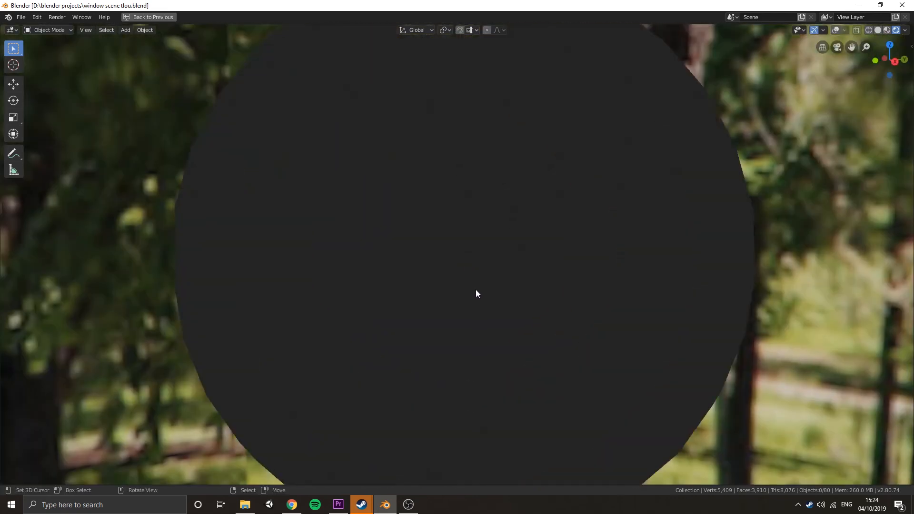
pyautogui.scroll(8, 462, 290)
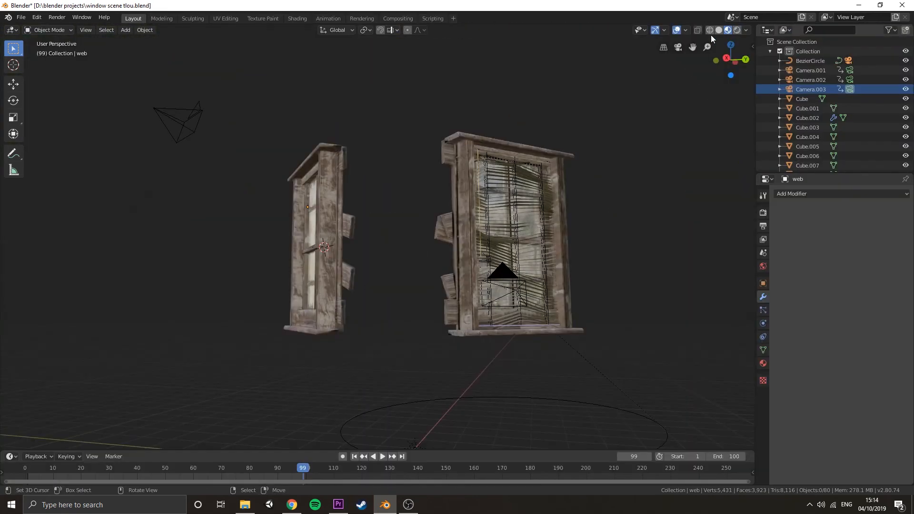
# - Inspect the spider web, dirty glass and weathered wood textures up close from several angles
pyautogui.moveTo(569, 141); pyautogui.dragTo(496, 182, button='middle')
pyautogui.scroll(8, 511, 215)
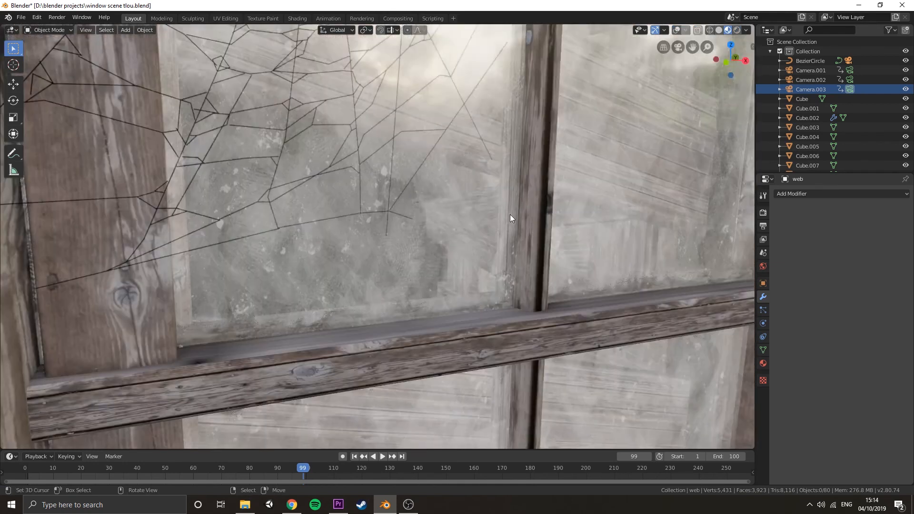
pyautogui.scroll(-8, 510, 214)
pyautogui.scroll(3, 498, 206)
pyautogui.moveTo(492, 188); pyautogui.dragTo(595, 186, button='middle')
pyautogui.scroll(3, 481, 193)
pyautogui.scroll(-3, 610, 185)
pyautogui.scroll(3, 585, 190)
pyautogui.moveTo(586, 190)
pyautogui.mouseDown(button='middle')
pyautogui.moveTo(547, 219)
pyautogui.moveTo(569, 192)
pyautogui.mouseUp(button='middle')
pyautogui.scroll(-2, 567, 205)
pyautogui.click(406, 507)
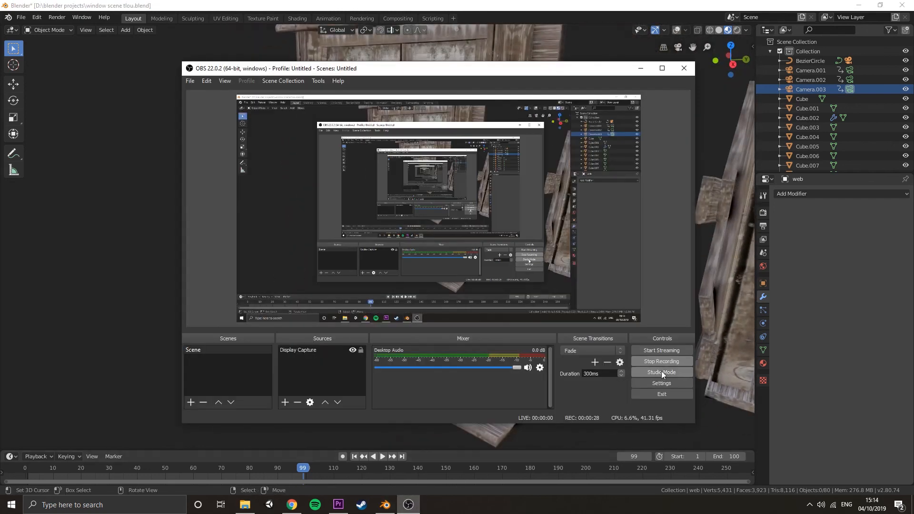